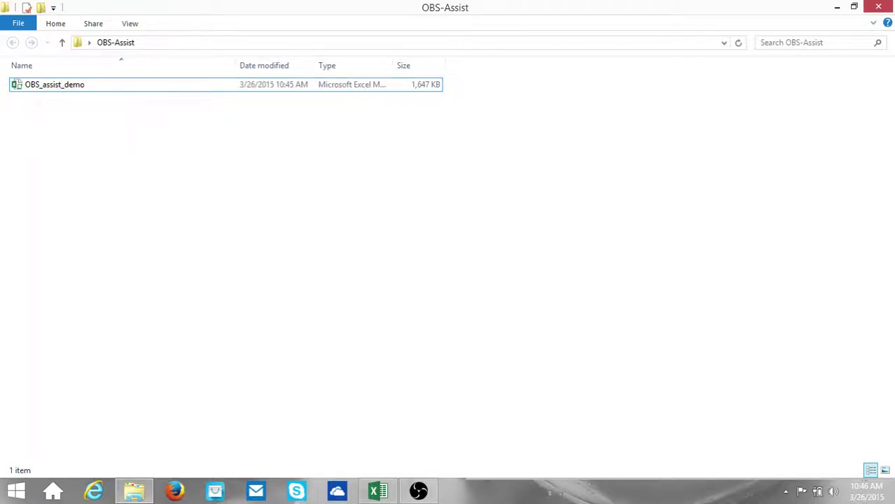
- Switch to the OBS_assist_demo workbook in Excel and examine the Day and Time entries on the Schedule_data sheet
click(379, 491)
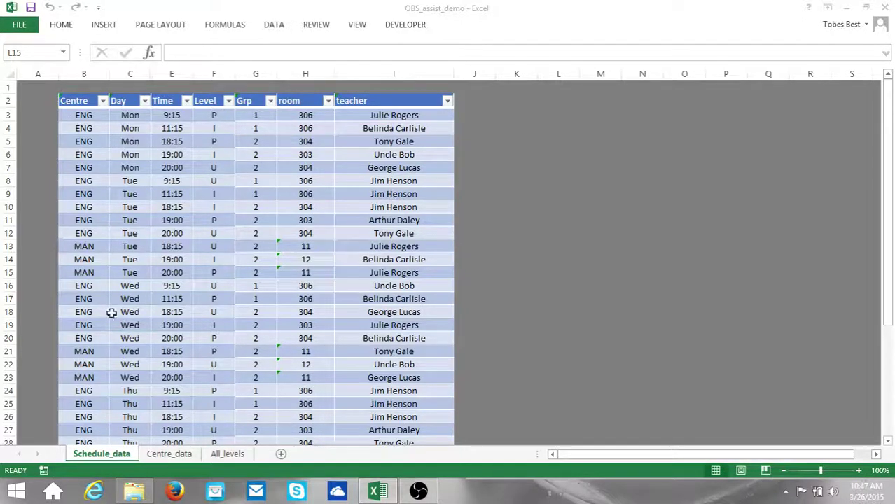
drag(888, 98, 891, 68)
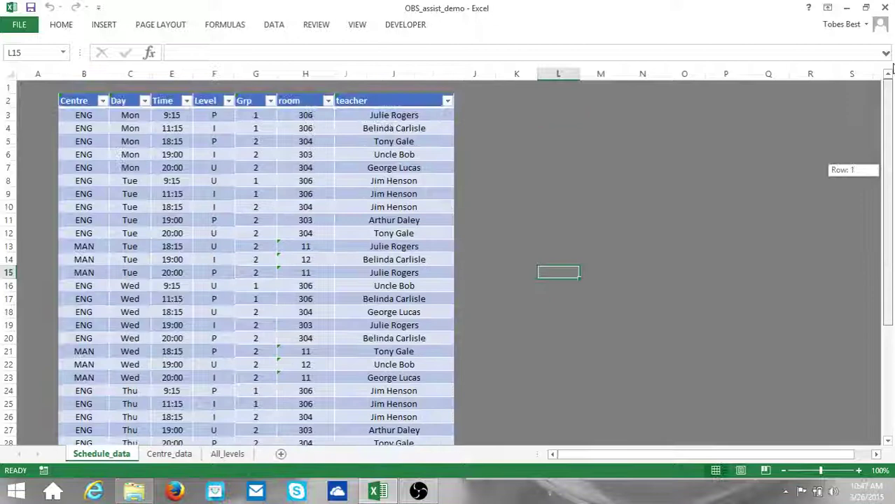
click(500, 142)
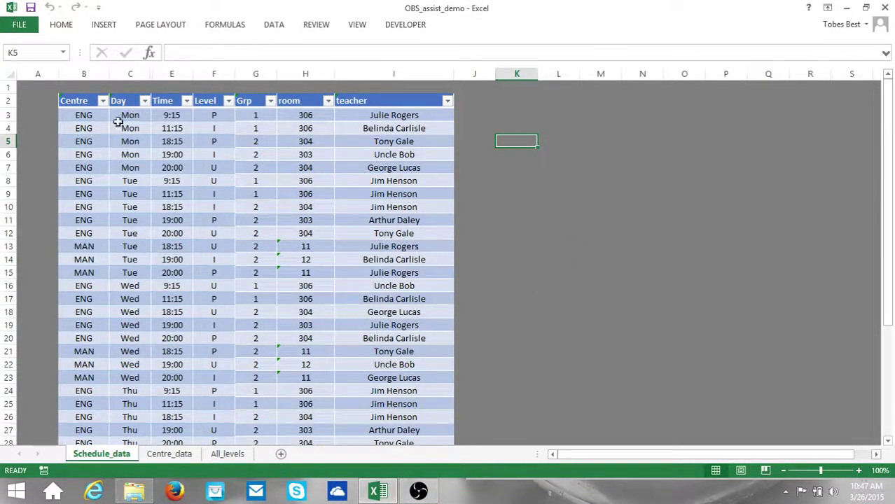
click(147, 153)
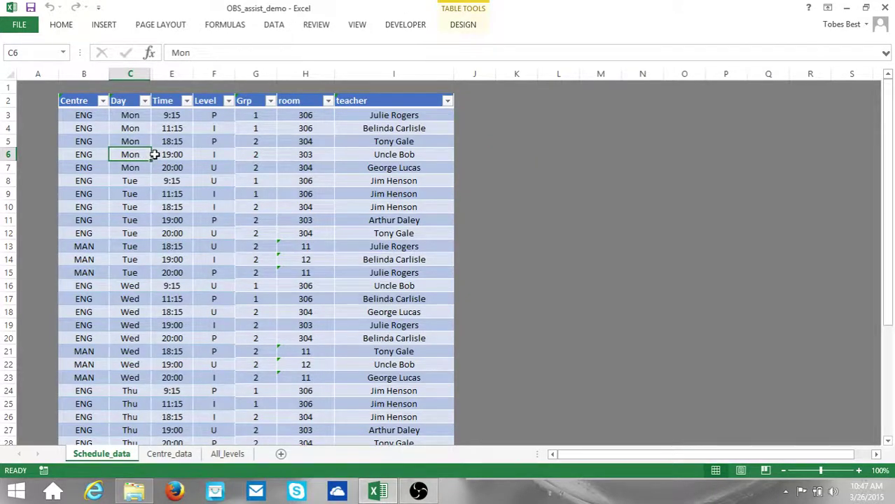
click(168, 154)
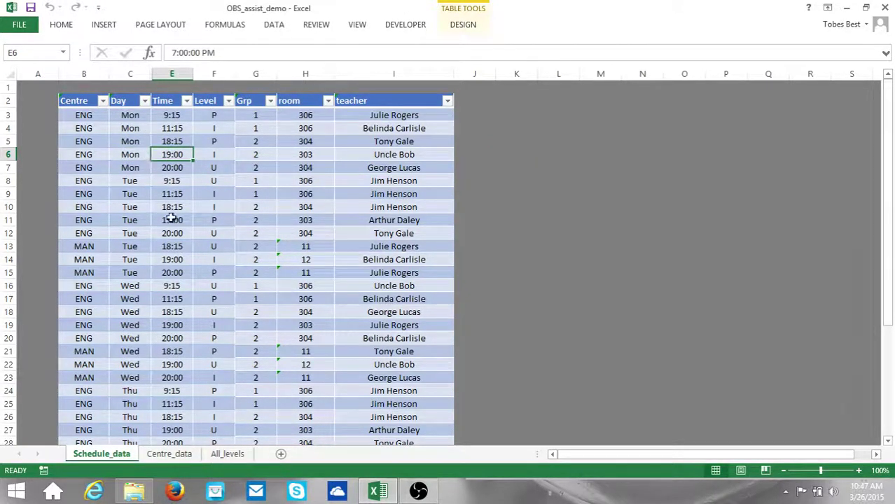
- Examine the Level options available for the Monday 11:15 lesson in cell F4, leaving the entry unchanged
click(213, 129)
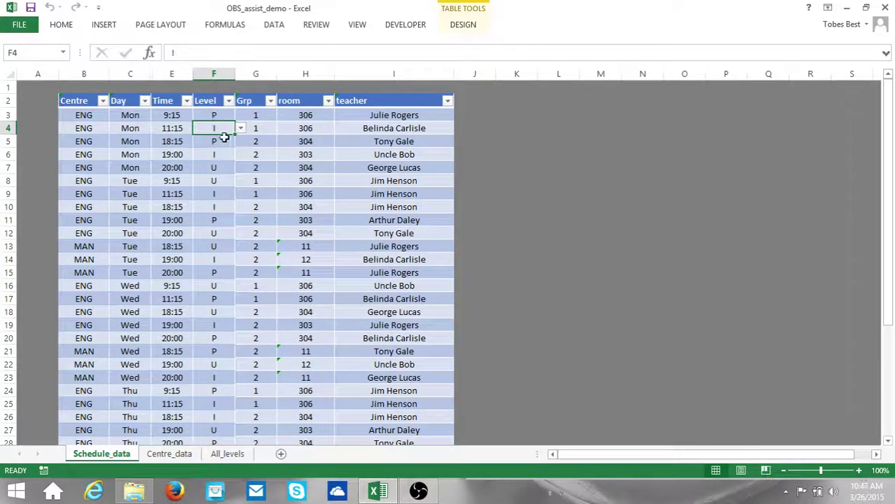
click(240, 129)
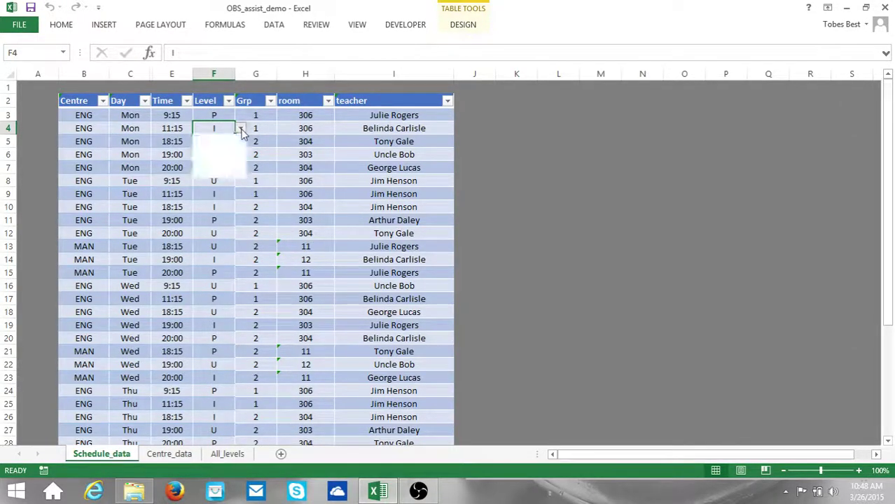
click(240, 129)
scroll(225, 266, down, 3)
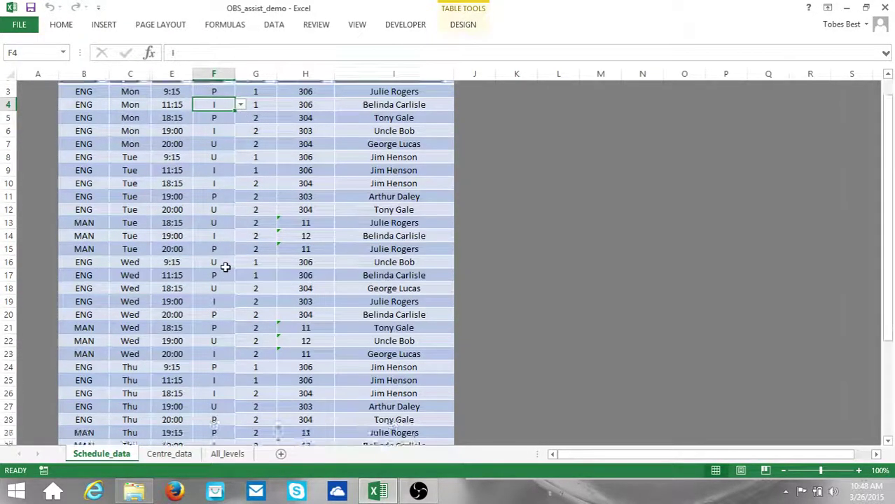
scroll(224, 262, up, 3)
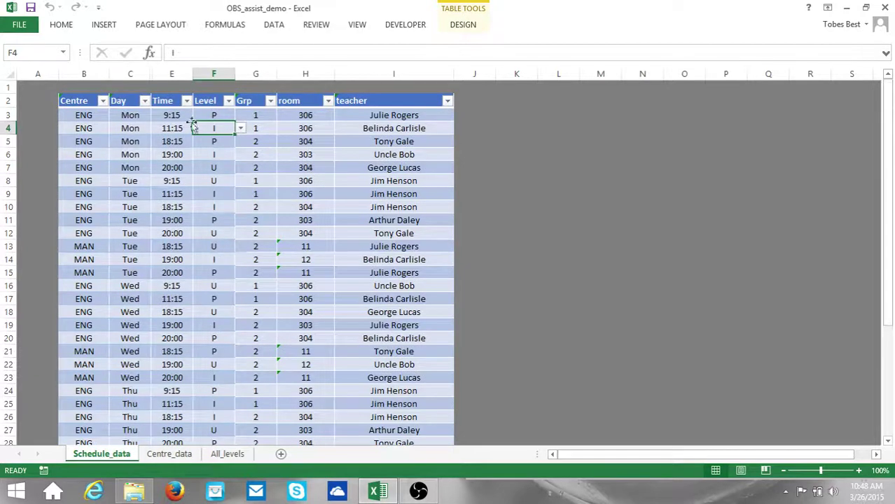
click(240, 130)
click(231, 129)
click(240, 129)
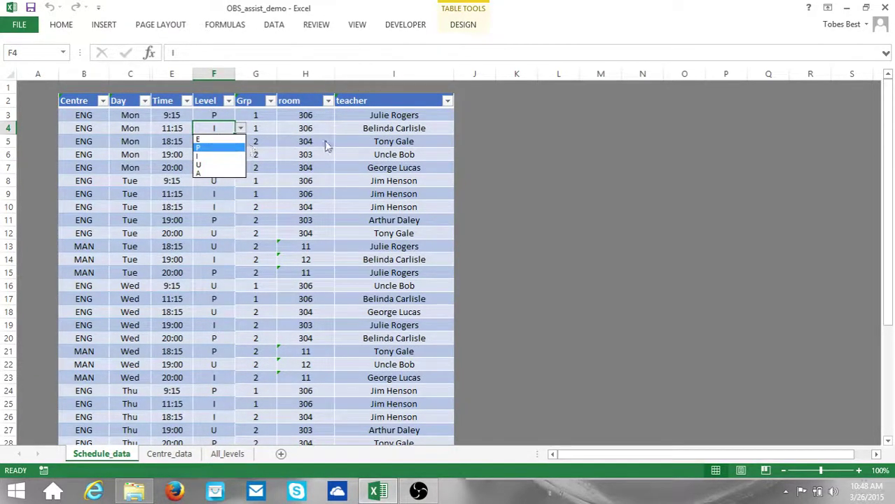
key(Escape)
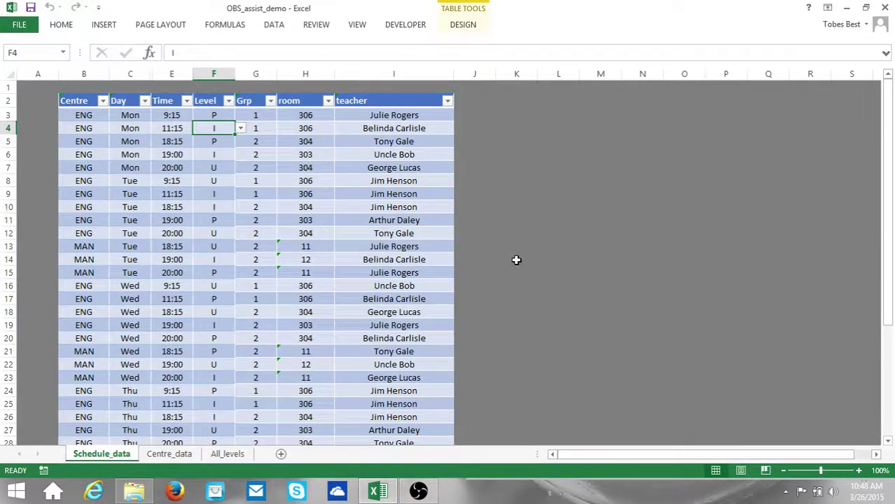
- Check the Centre options in cell B4, choose ENG, and inspect the day and room cells in that row
click(89, 131)
click(114, 128)
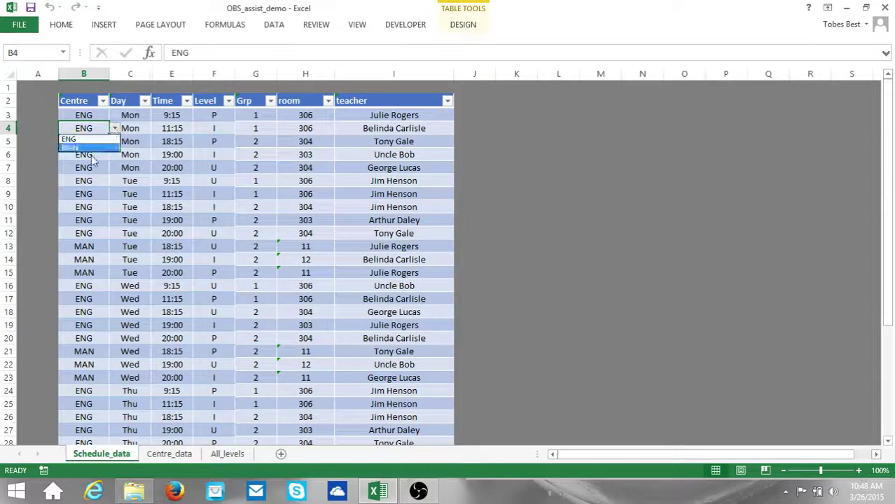
click(82, 138)
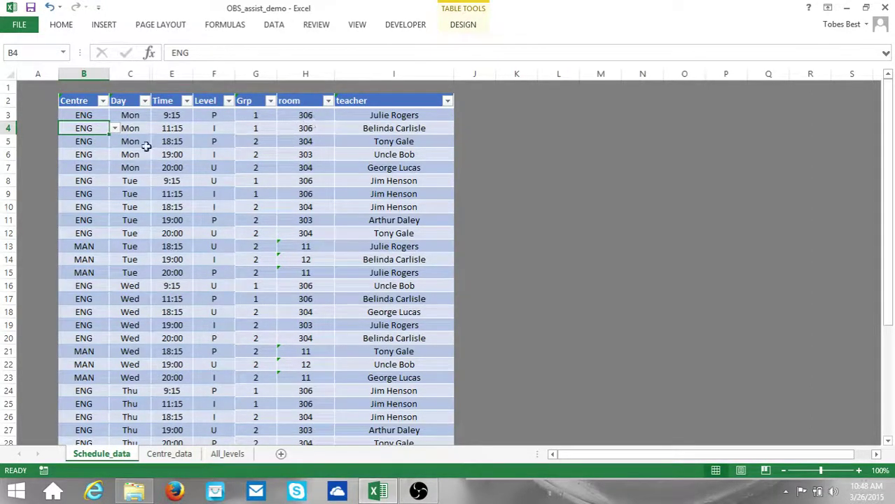
click(126, 129)
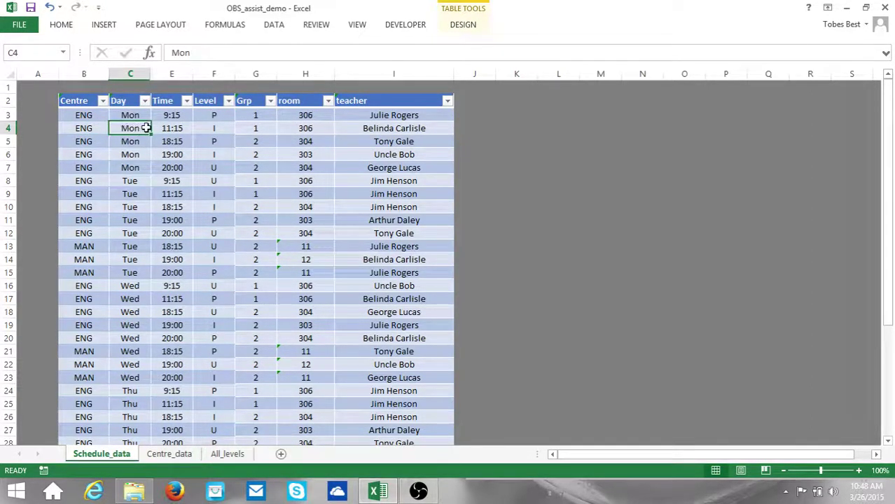
click(301, 129)
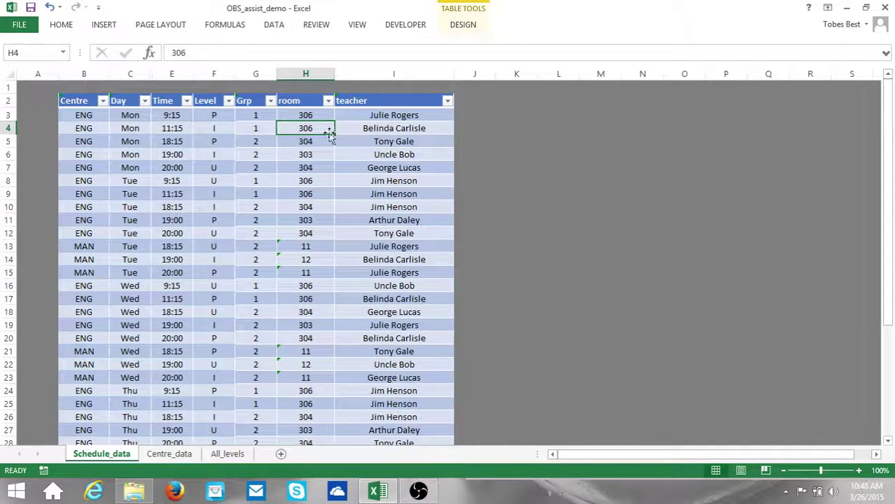
- Review the whole schedule table down to its last row and return to the header row
click(511, 152)
scroll(420, 196, down, 5)
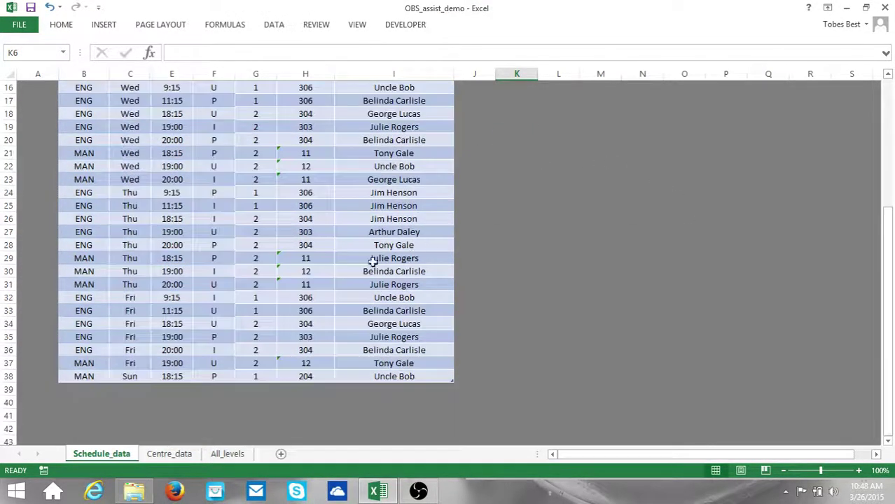
scroll(516, 200, up, 4)
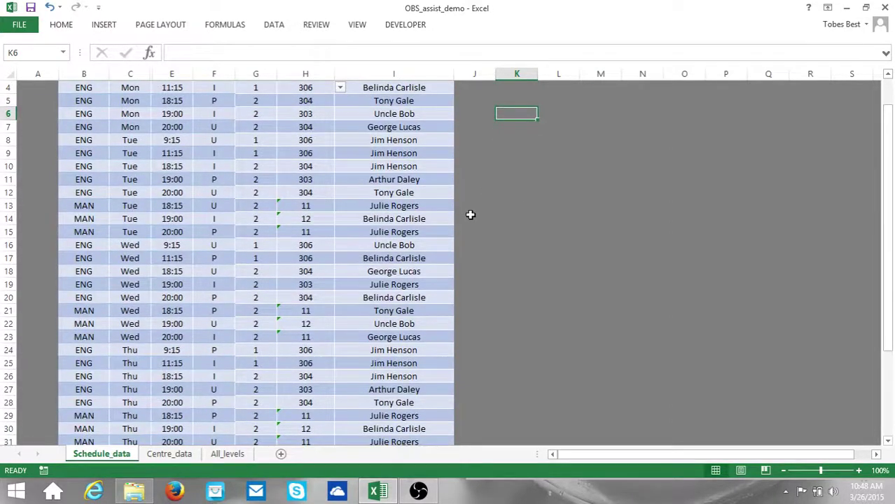
scroll(470, 215, down, 5)
scroll(472, 216, up, 6)
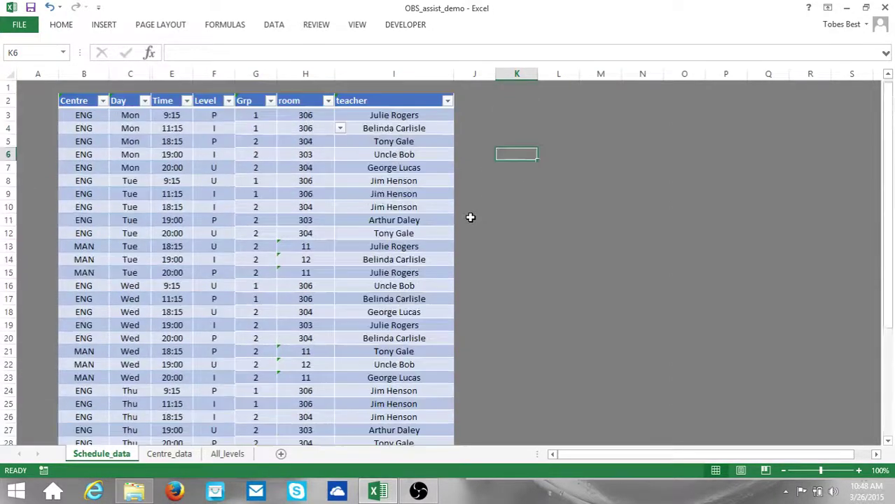
- On the All_levels sheet, set the start date in cell C1 to 1 May 2015 with the date picker
click(228, 454)
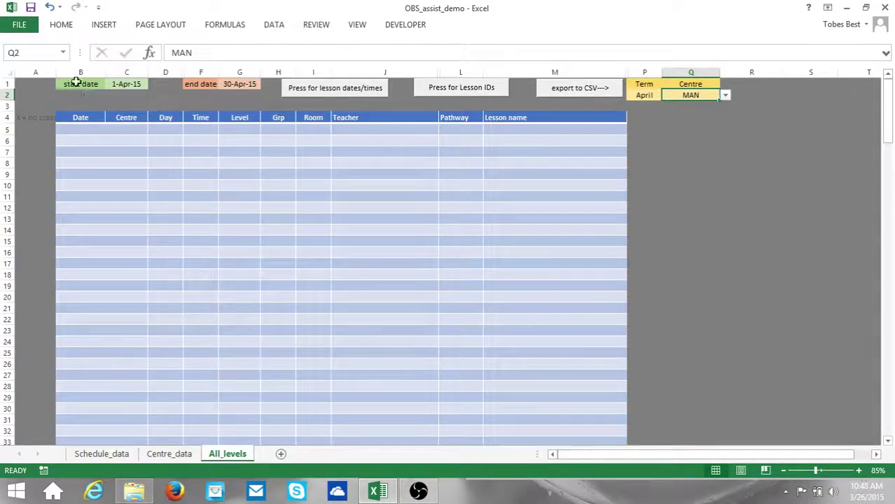
click(136, 85)
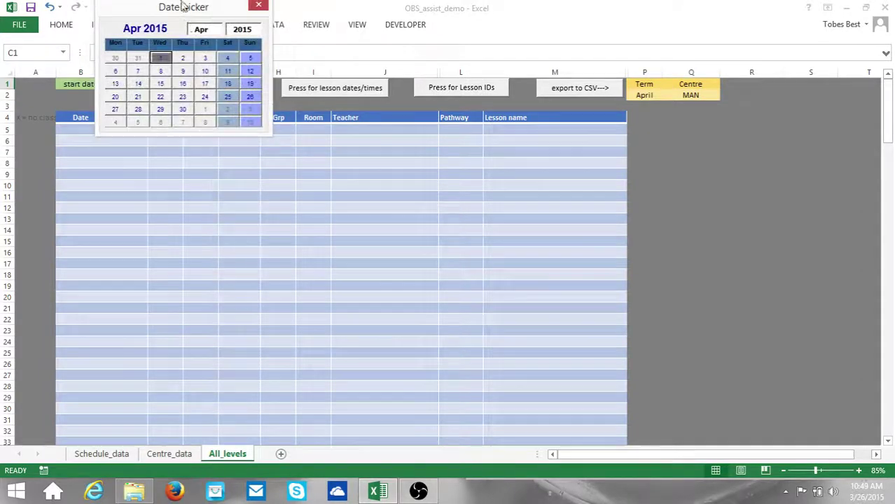
drag(186, 10, 290, 22)
click(354, 14)
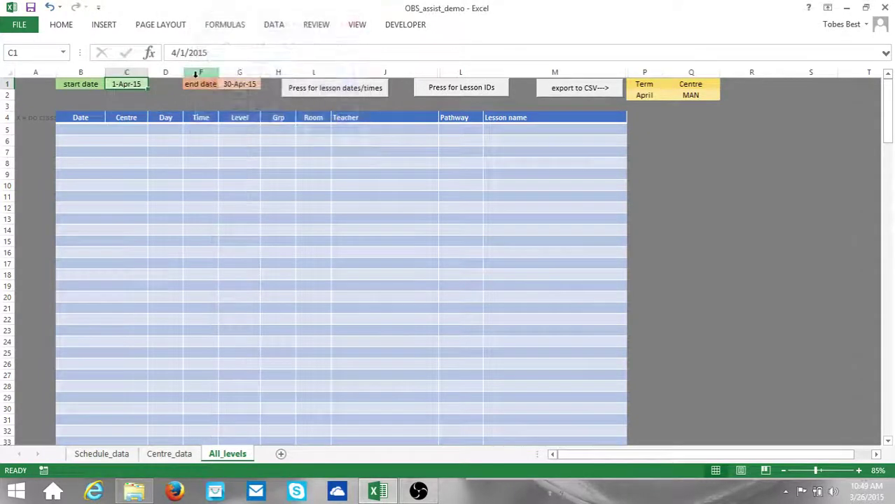
double_click(127, 84)
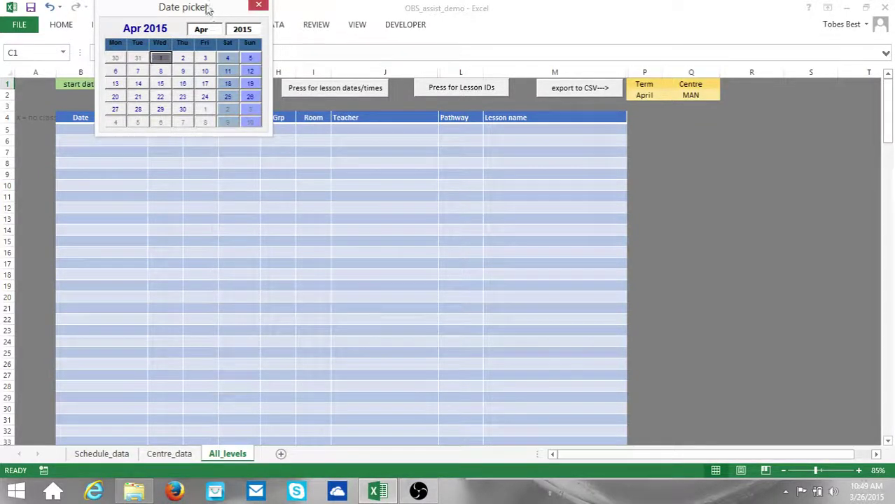
drag(210, 10, 655, 18)
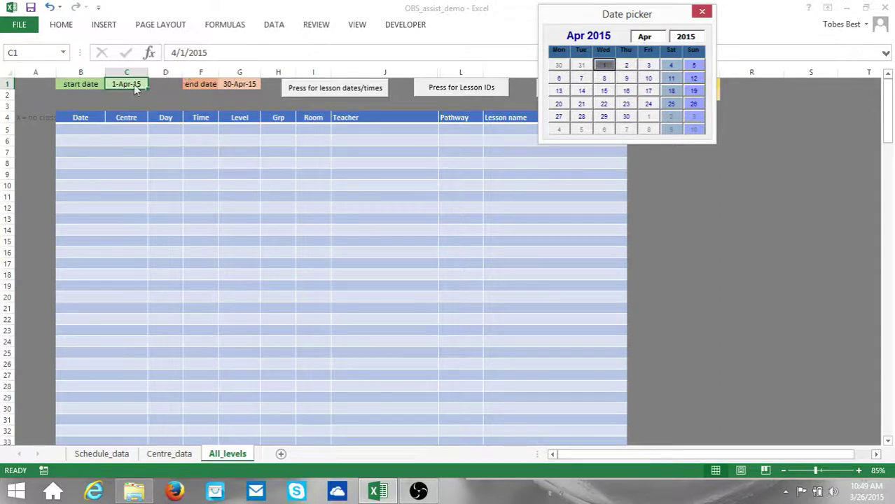
click(658, 38)
click(660, 37)
click(655, 82)
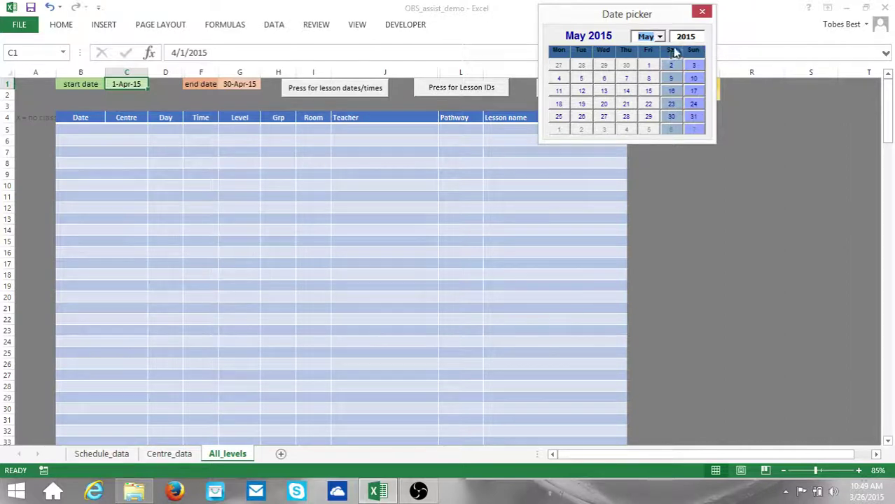
click(650, 66)
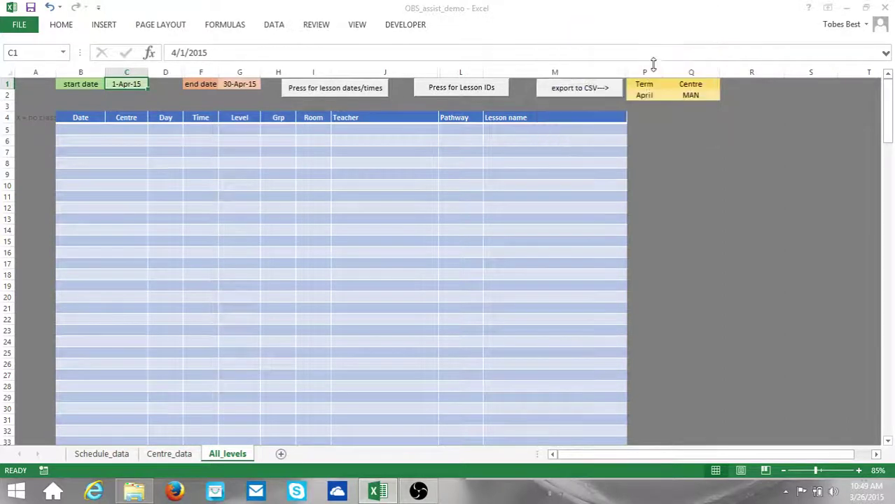
- Set the end date in cell G1 to 31 May 2015 and check both date cells
click(245, 85)
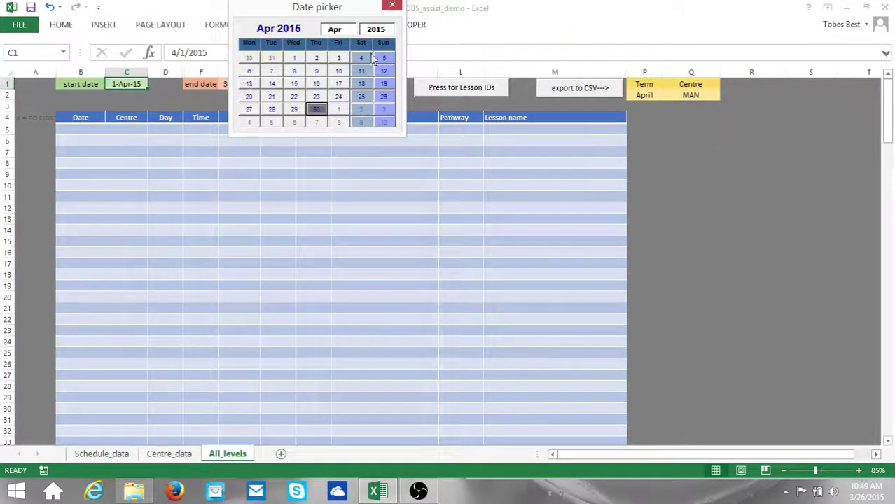
click(349, 29)
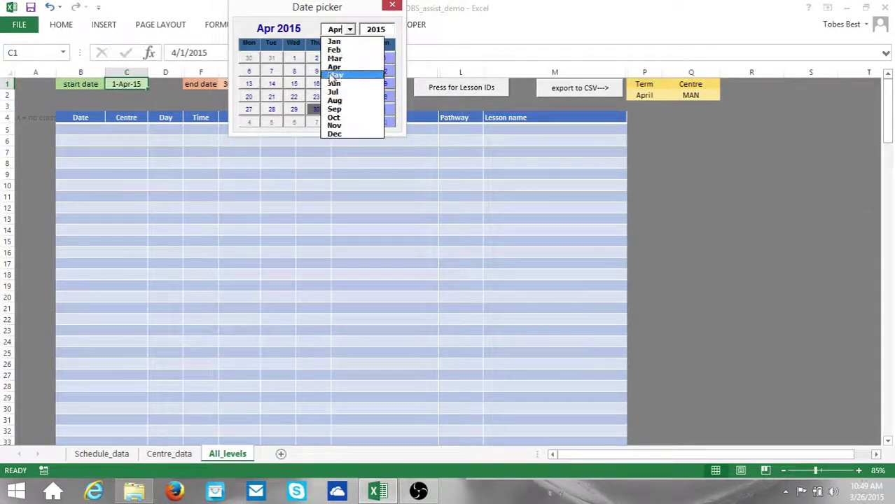
click(355, 64)
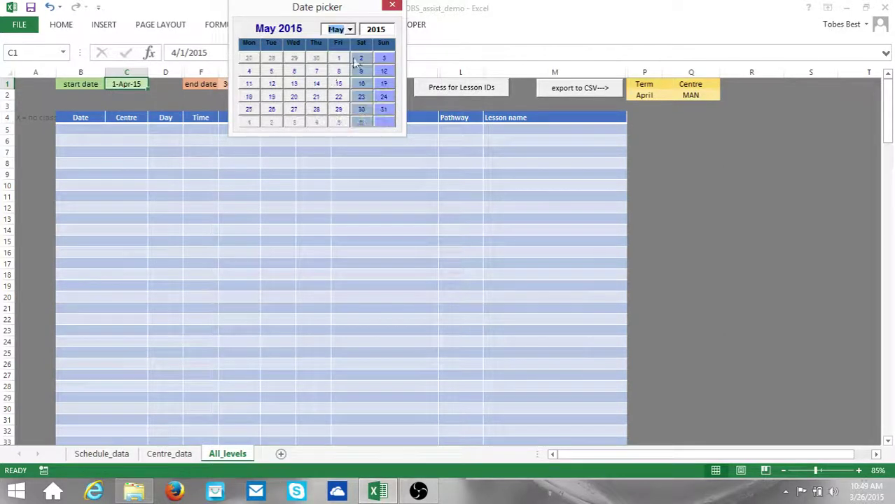
click(384, 112)
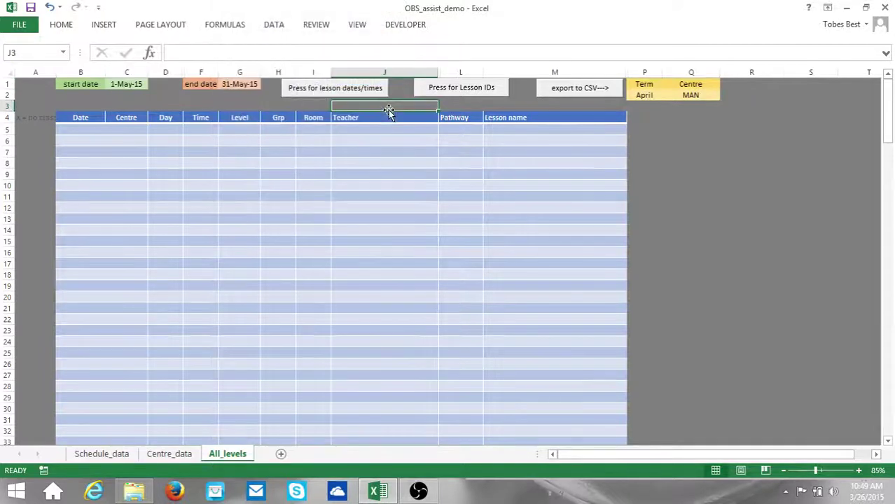
click(137, 85)
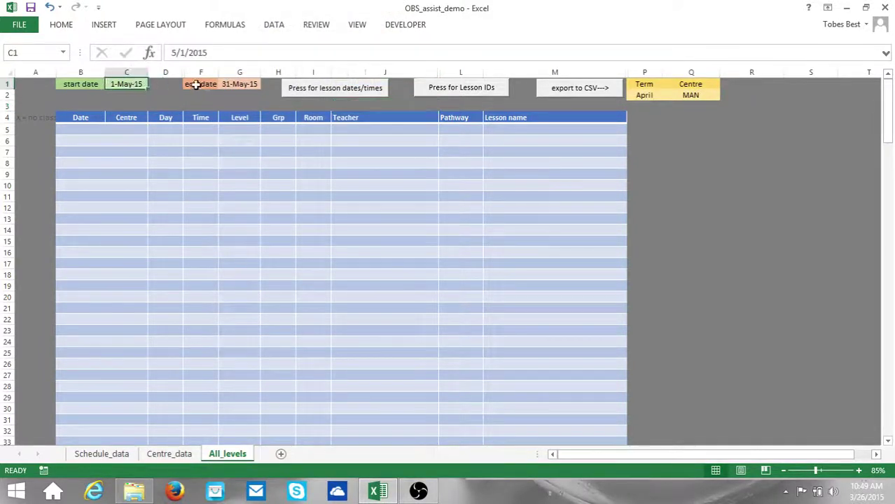
click(239, 84)
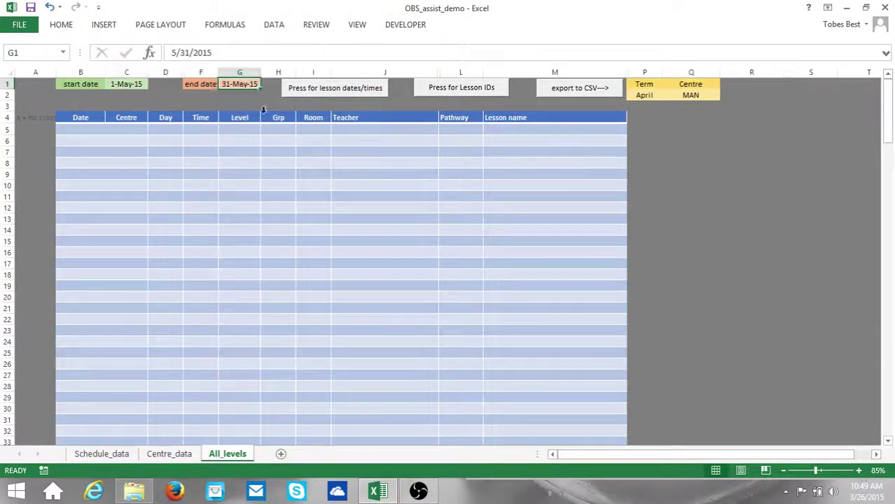
- Start generating the lesson dates and times, and enter 05/05/2015 as a public holiday
click(343, 90)
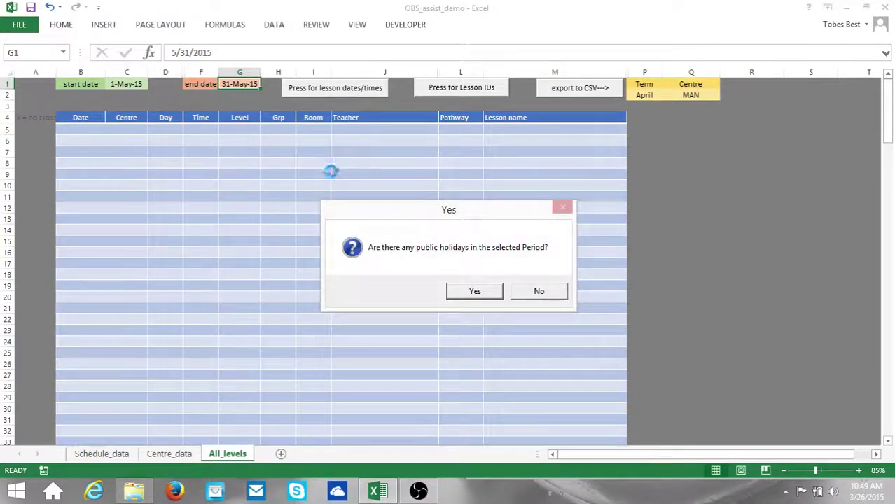
click(473, 291)
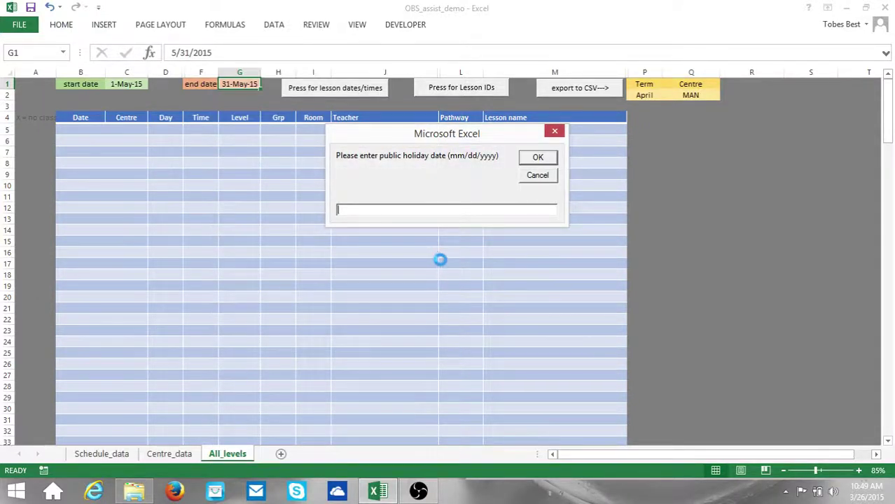
text(05/05/2015)
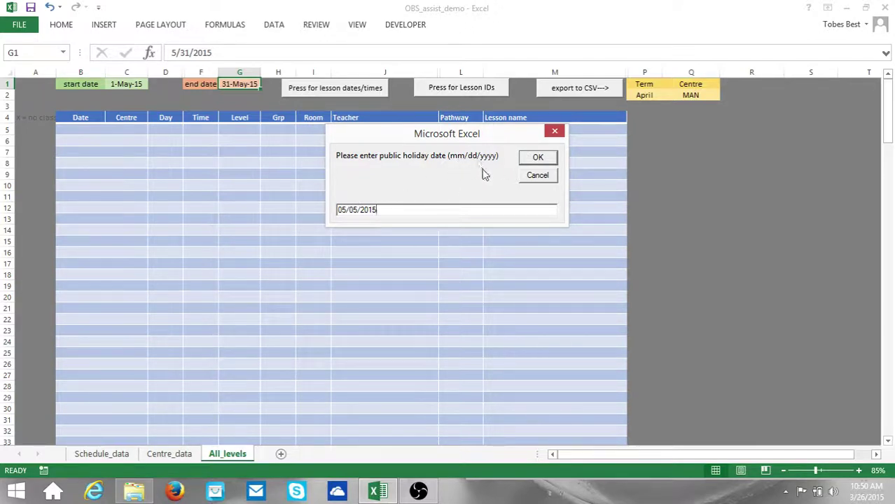
click(539, 158)
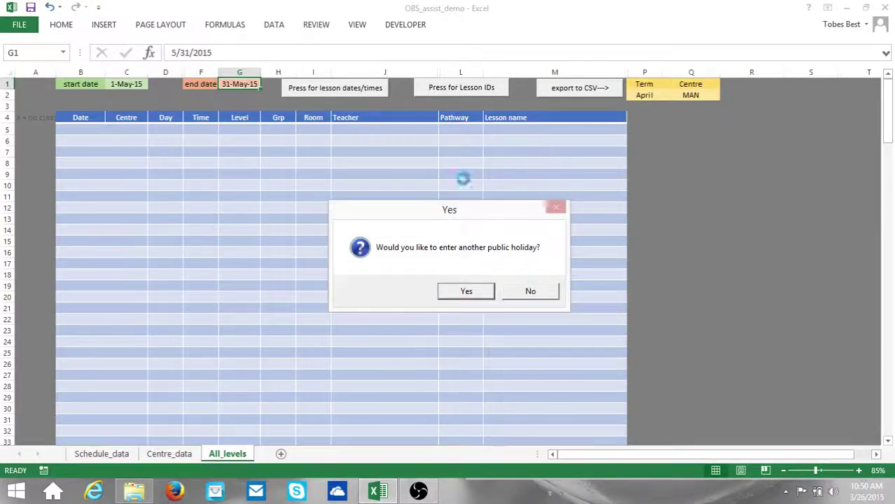
- Decline entering another public holiday and let the lesson dates and times for the month be generated
click(528, 289)
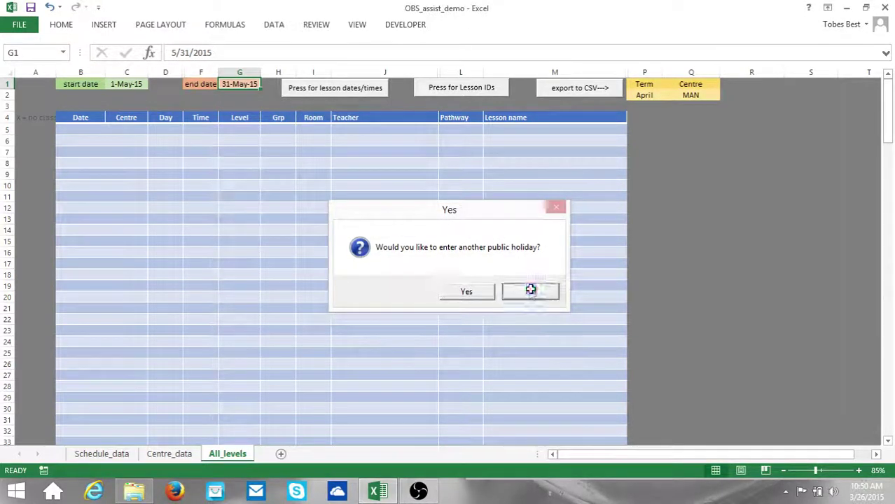
click(286, 106)
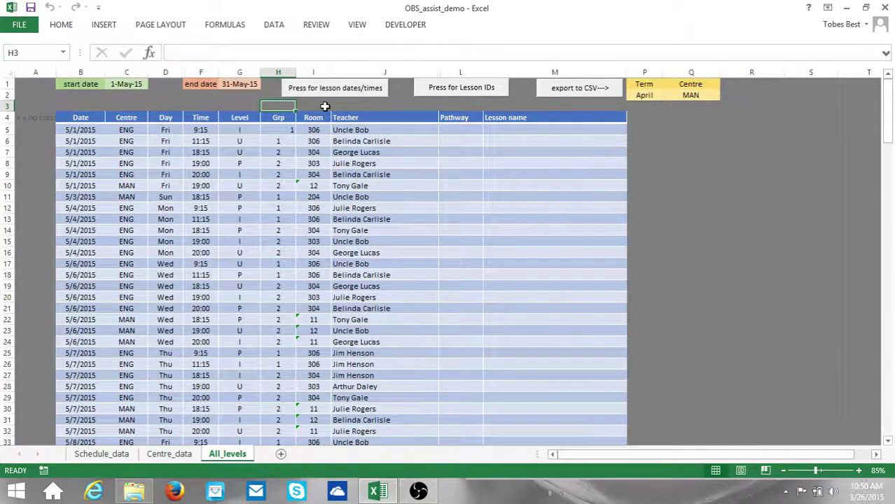
click(323, 106)
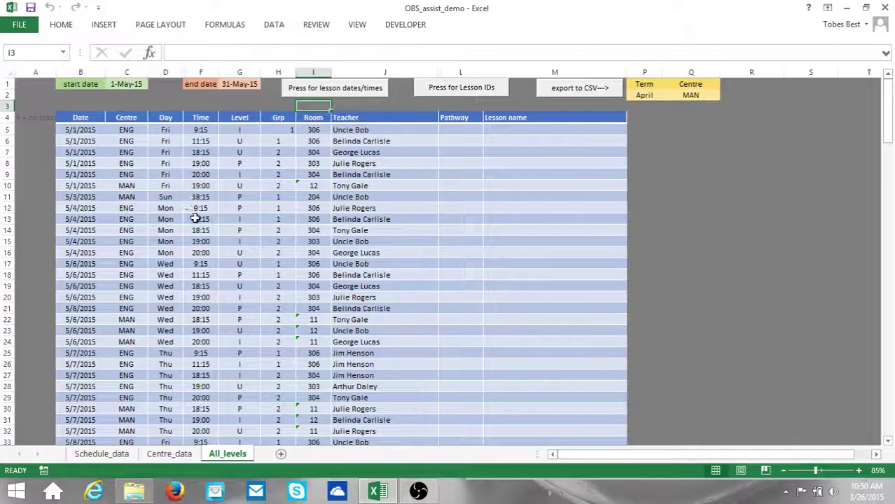
- Review the generated lesson dates and times down to the last row and return to the header row
scroll(195, 219, down, 20)
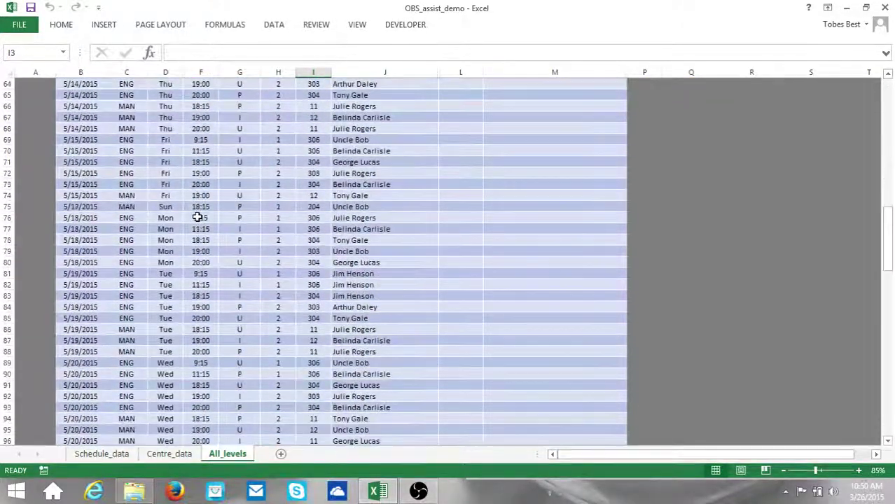
scroll(198, 218, down, 20)
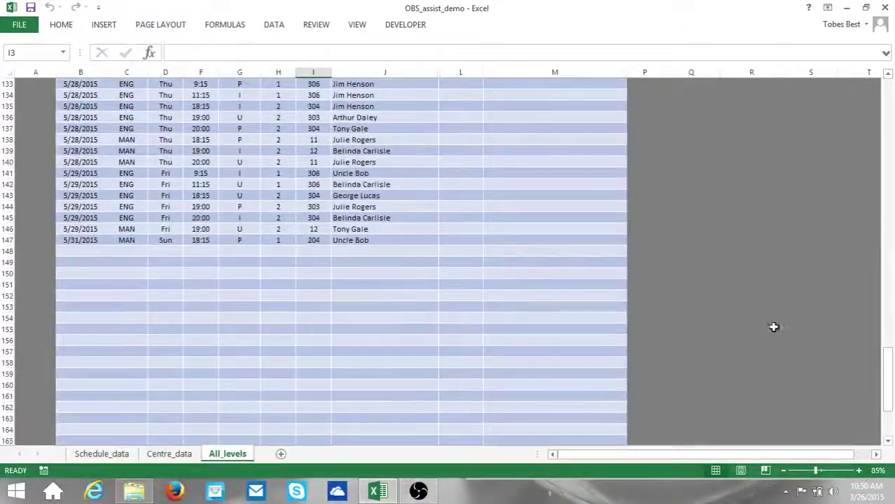
drag(889, 375, 887, 88)
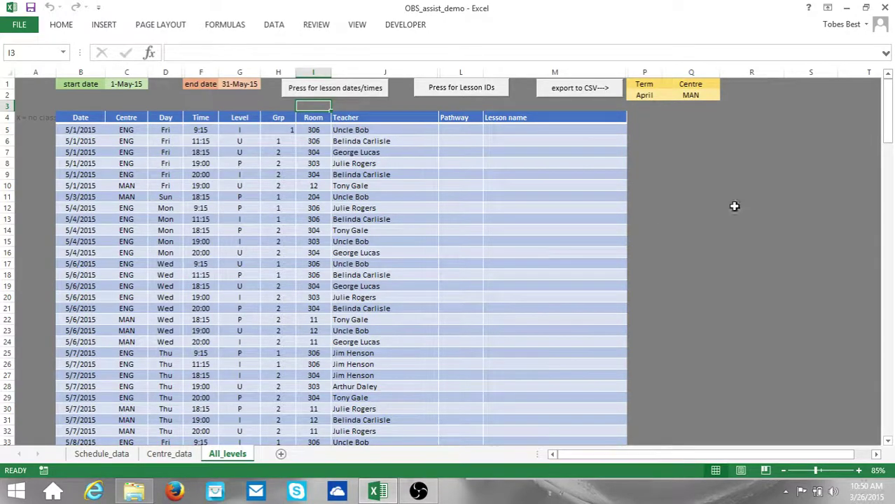
- Replace the teacher of the 5/7/2015 19:00 ENG lesson in cell J28 with another teacher from the cell's list
mouse_move(888, 112)
mouse_down()
mouse_move(891, 175)
mouse_move(888, 112)
mouse_up()
scroll(367, 343, down, 3)
click(366, 286)
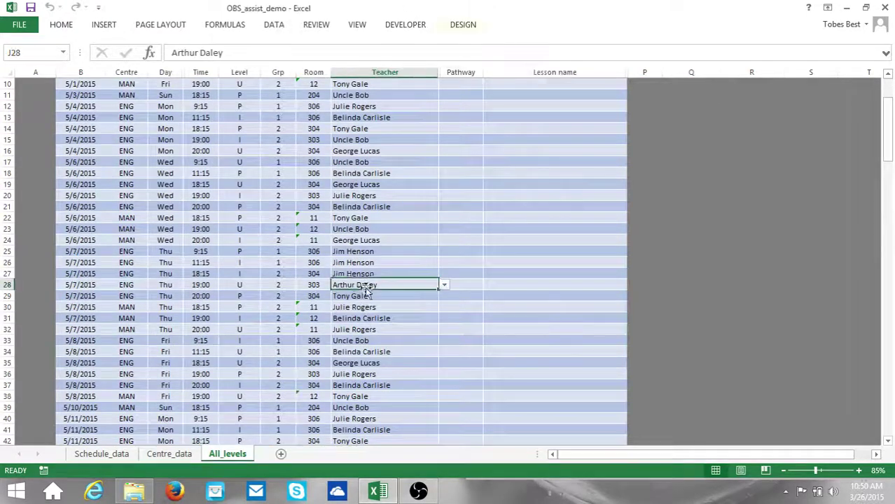
click(444, 286)
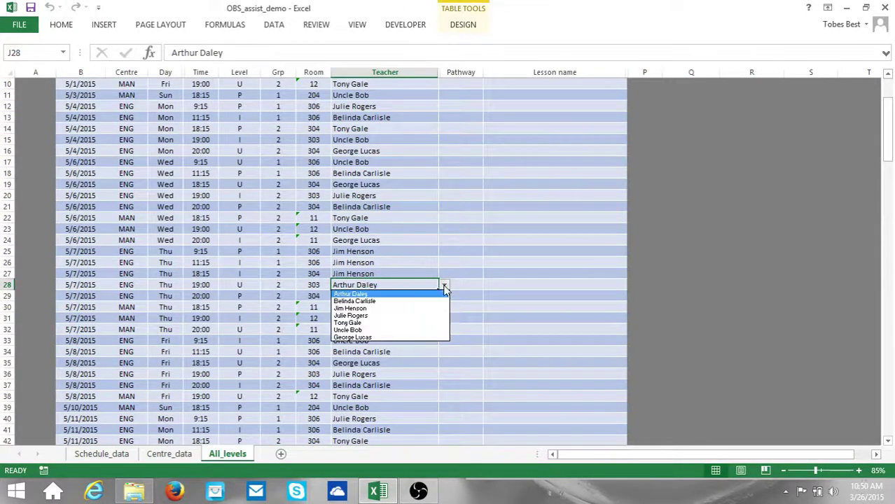
click(382, 325)
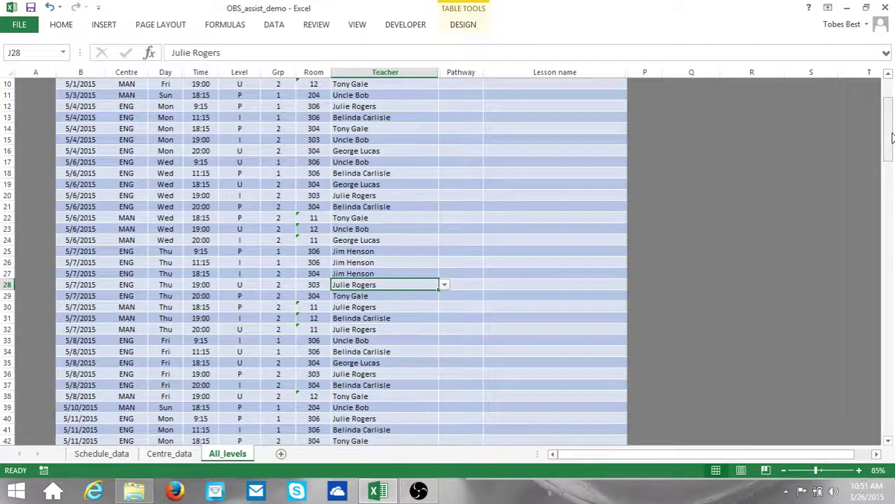
scroll(888, 129, up, 3)
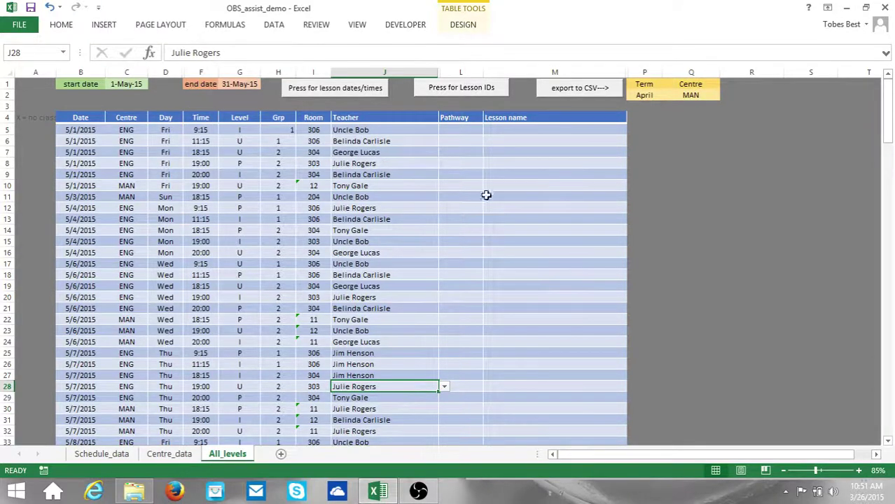
- Generate the lesson IDs to fill the Pathway and Lesson name columns for all lessons
click(471, 91)
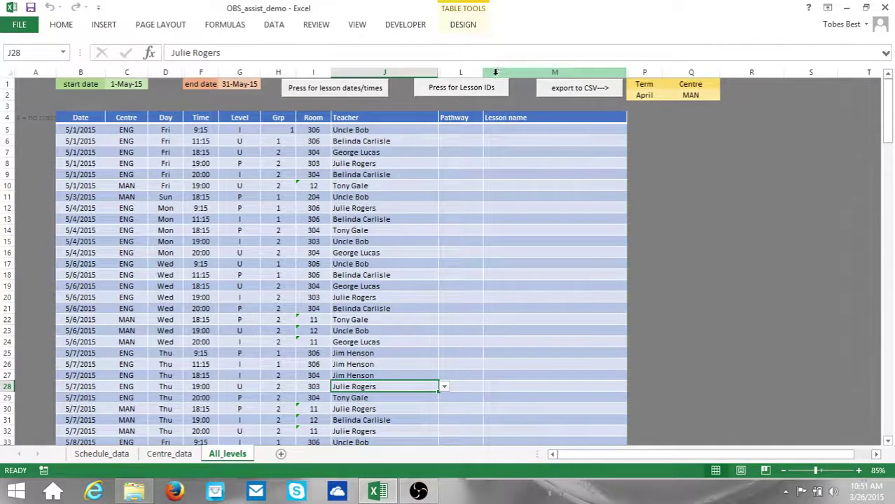
click(508, 105)
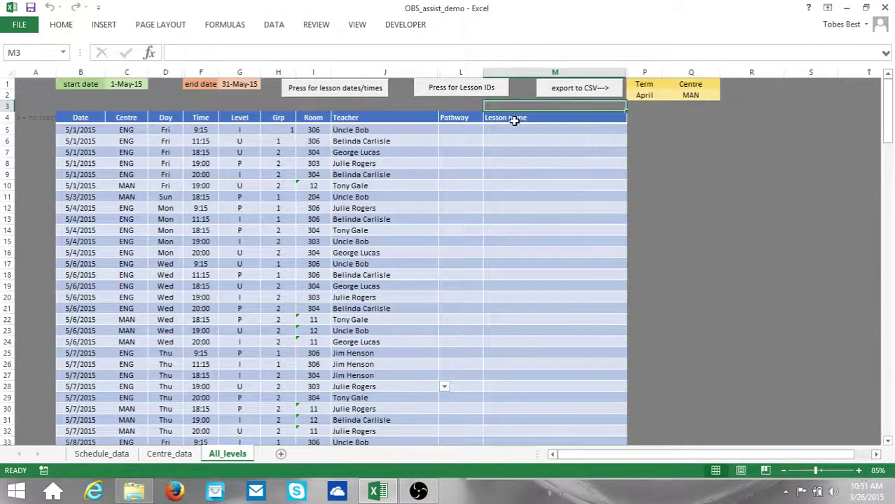
click(454, 91)
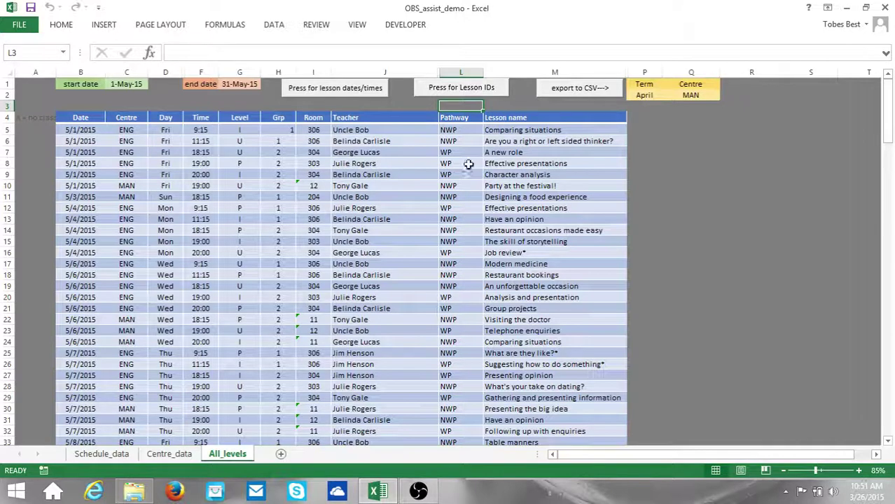
- Examine the pathway options available in cell L5 and the pathways assigned in the first lesson rows
click(471, 130)
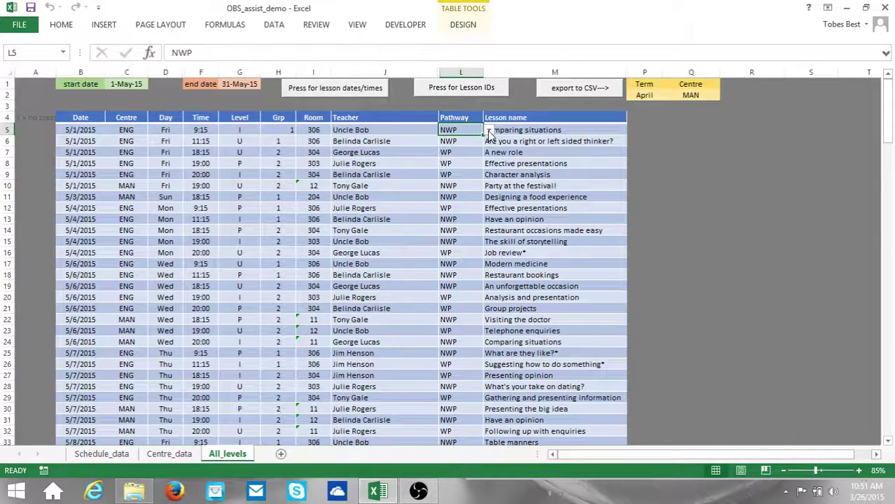
click(489, 131)
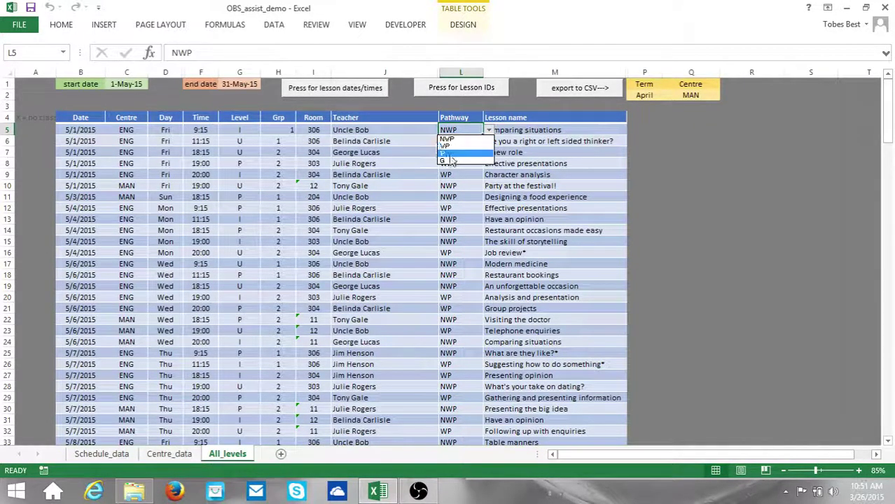
click(667, 150)
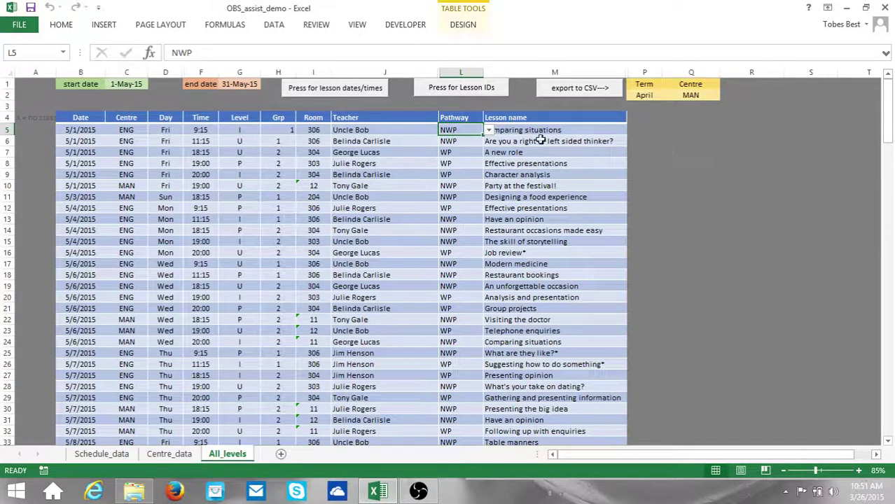
click(654, 150)
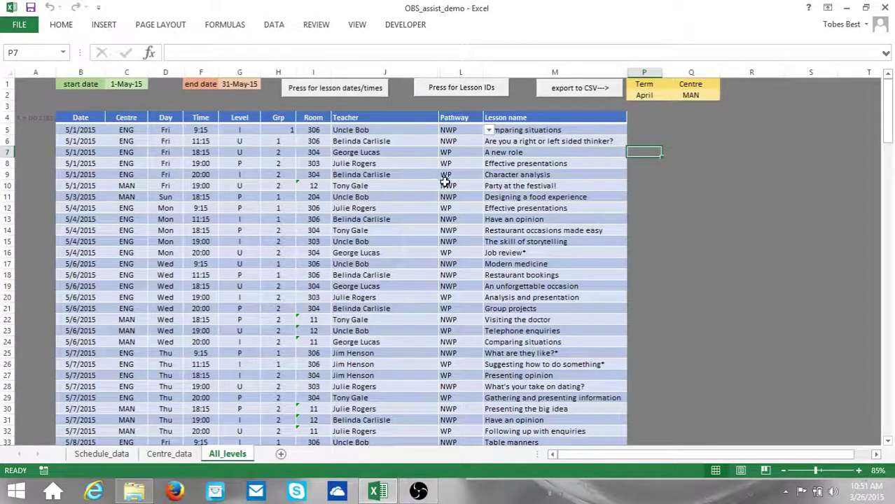
click(463, 133)
click(455, 163)
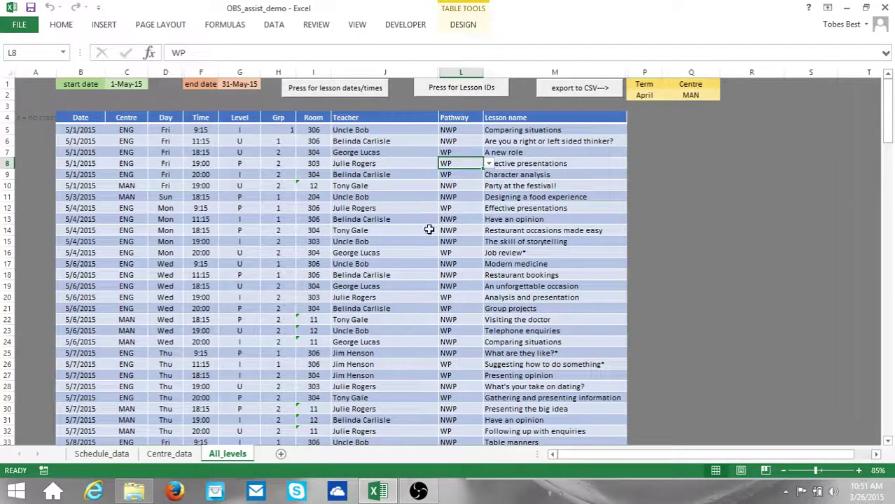
click(636, 239)
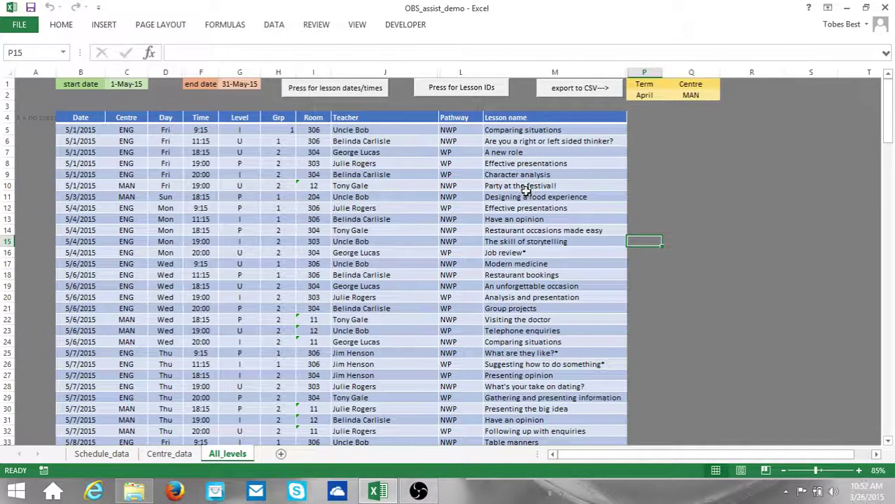
- Try "Coming to an agreement" as the lesson name in cell M9, then undo the change
click(455, 176)
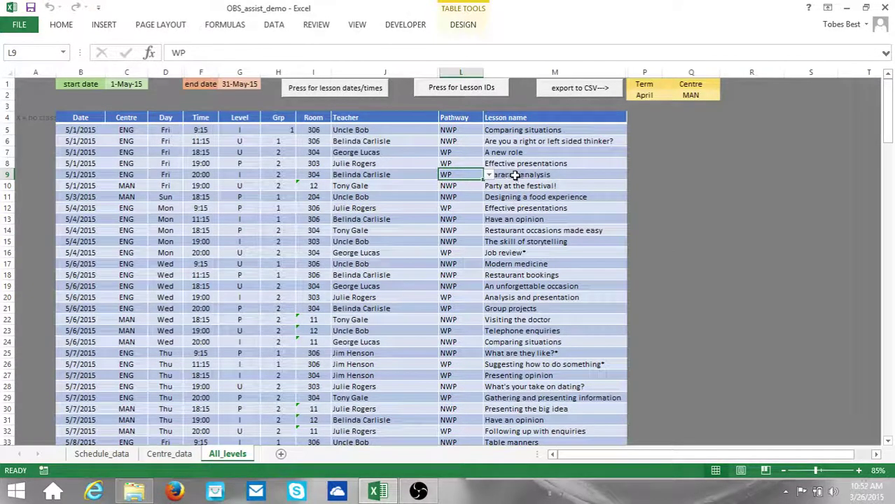
click(539, 176)
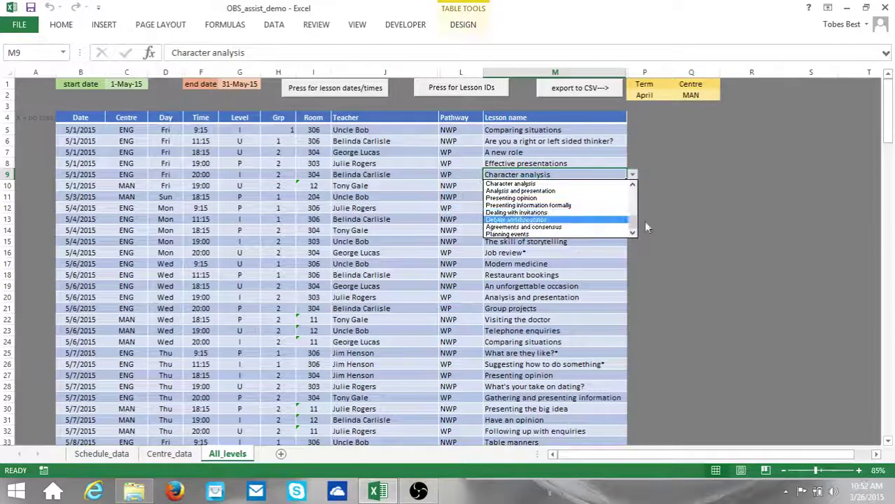
scroll(559, 224, up, 5)
click(558, 221)
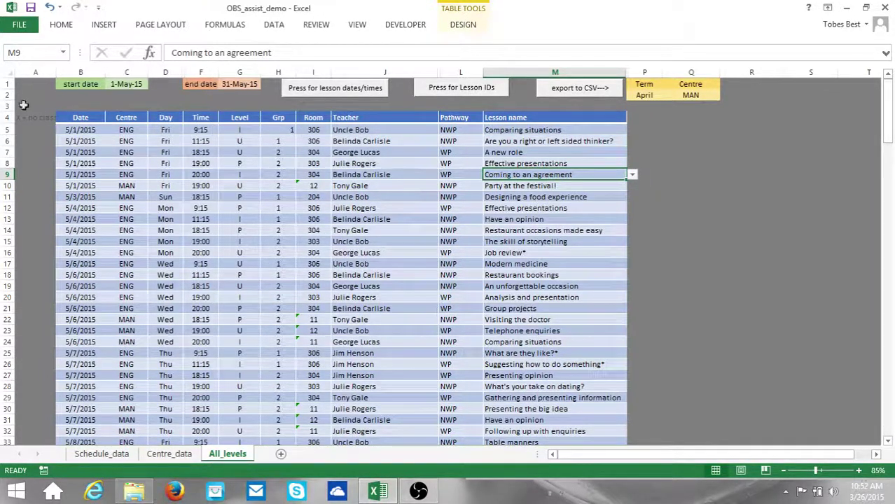
click(50, 7)
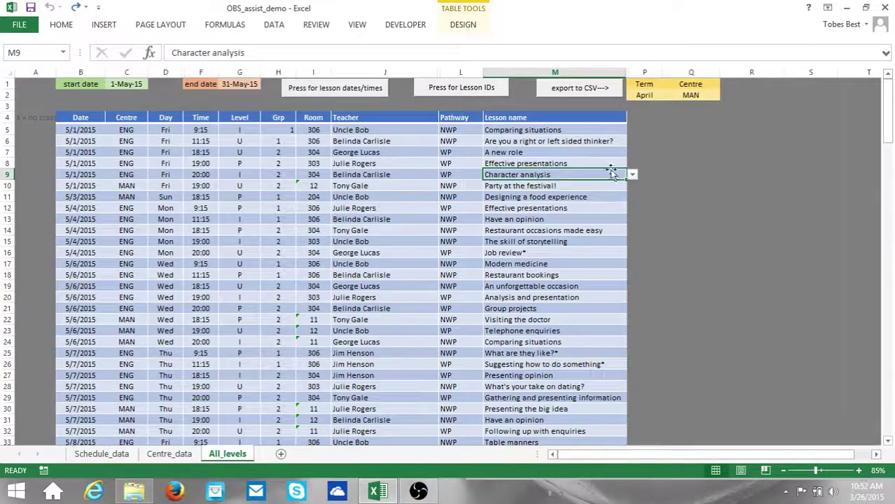
click(687, 204)
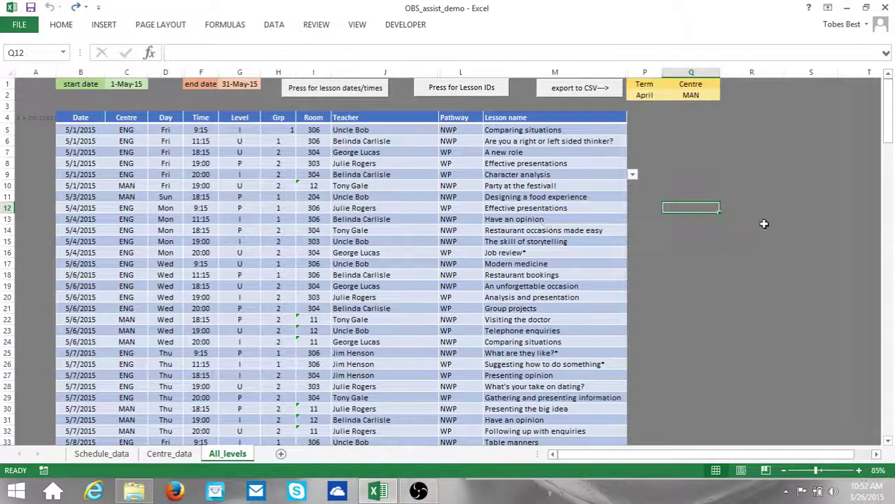
- Run the lesson ID generation again to refill the pathways and lesson names for the whole table
drag(888, 119, 889, 90)
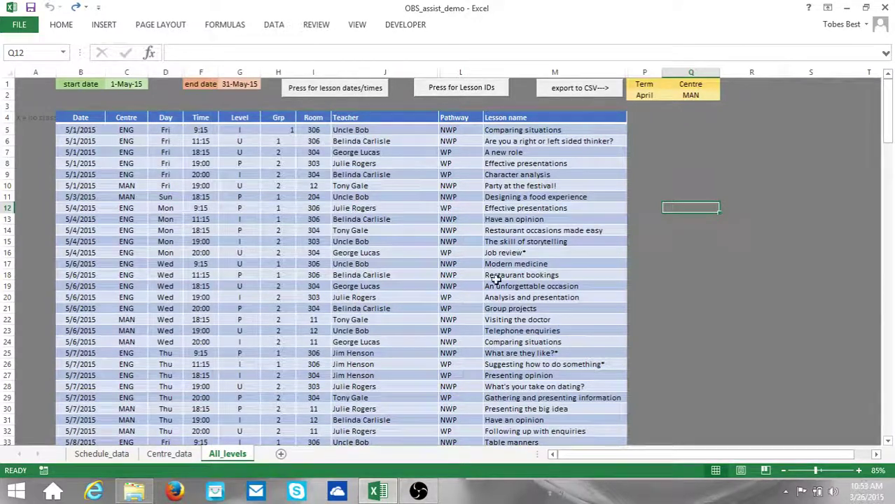
click(468, 91)
click(463, 140)
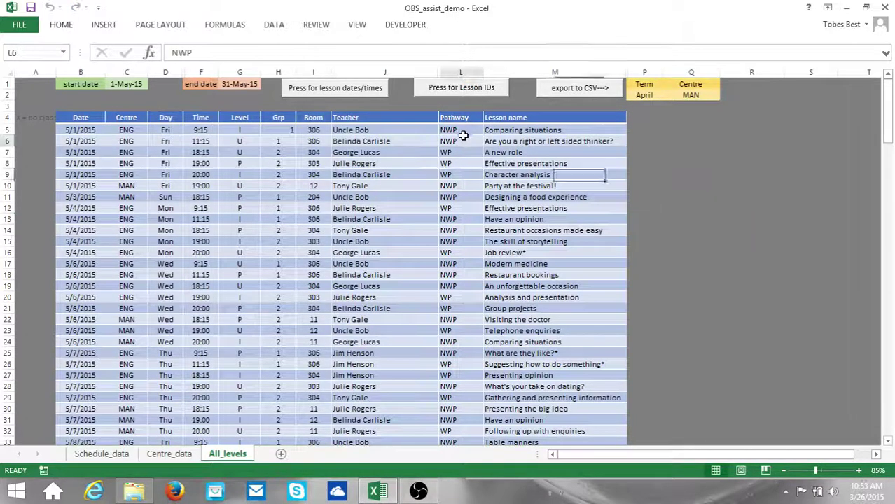
click(465, 127)
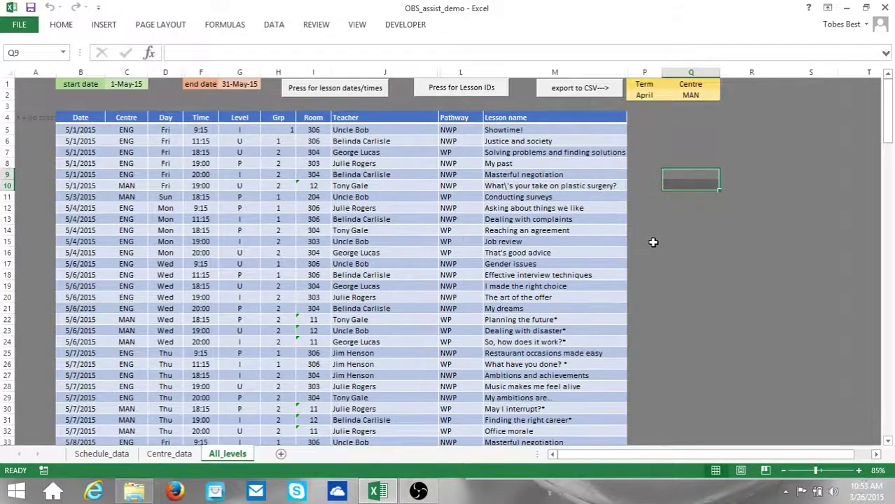
- Review the regenerated pathways and lesson names further down the table and return to the header row
scroll(653, 242, down, 16)
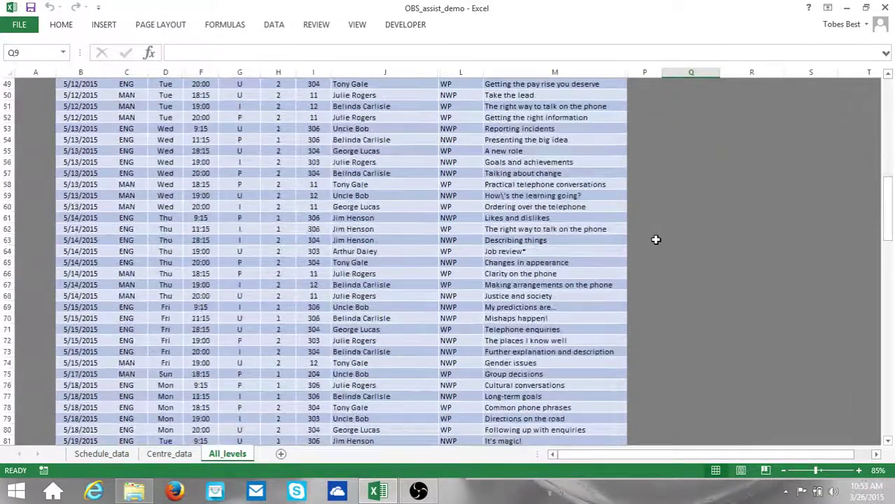
scroll(655, 240, down, 8)
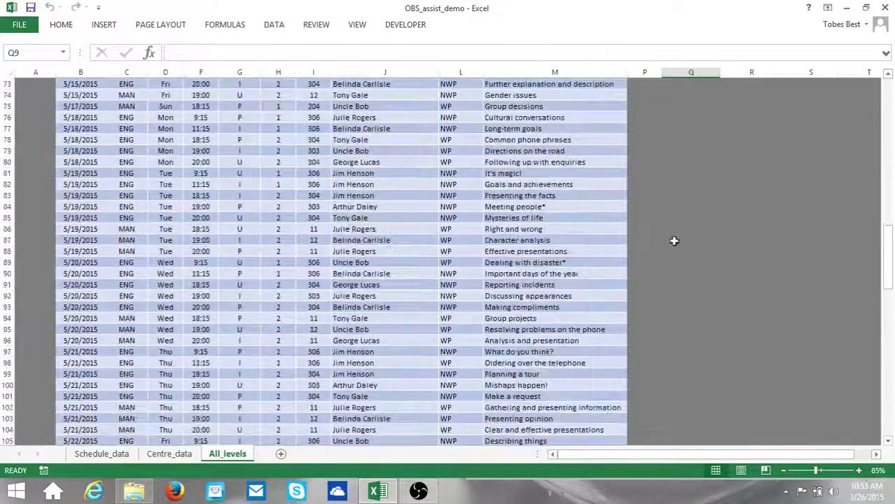
drag(884, 287, 879, 83)
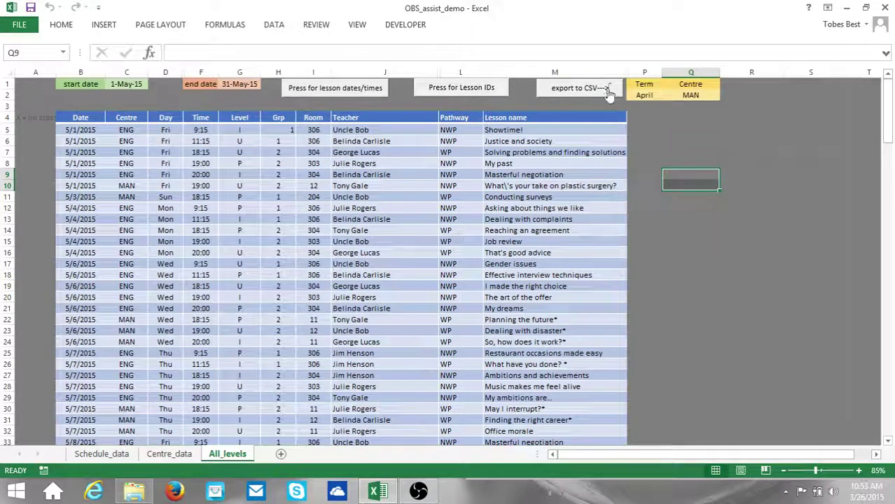
- Set the term in P2 to May and the centre in Q2 to ENG, and export the timetable to CSV
click(647, 96)
click(668, 95)
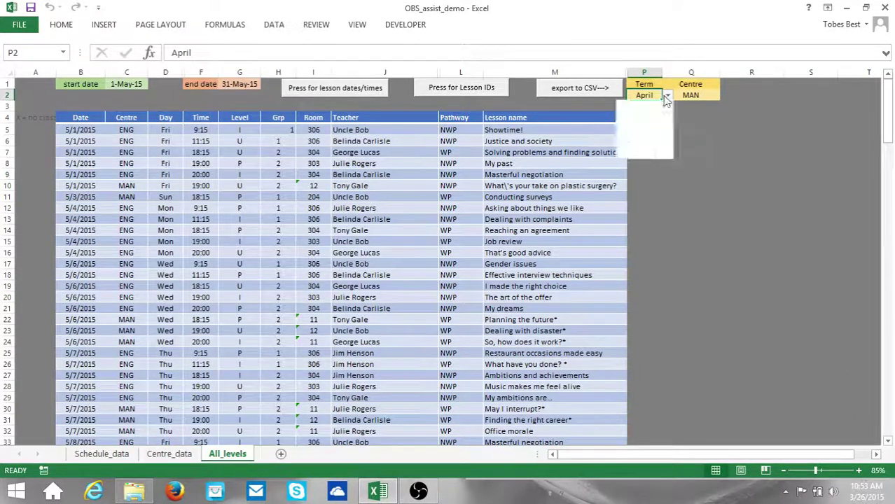
click(643, 114)
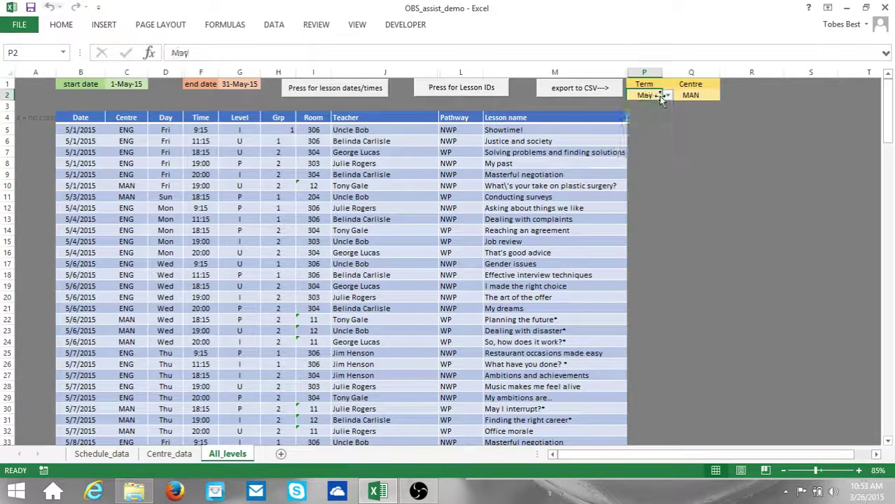
click(690, 95)
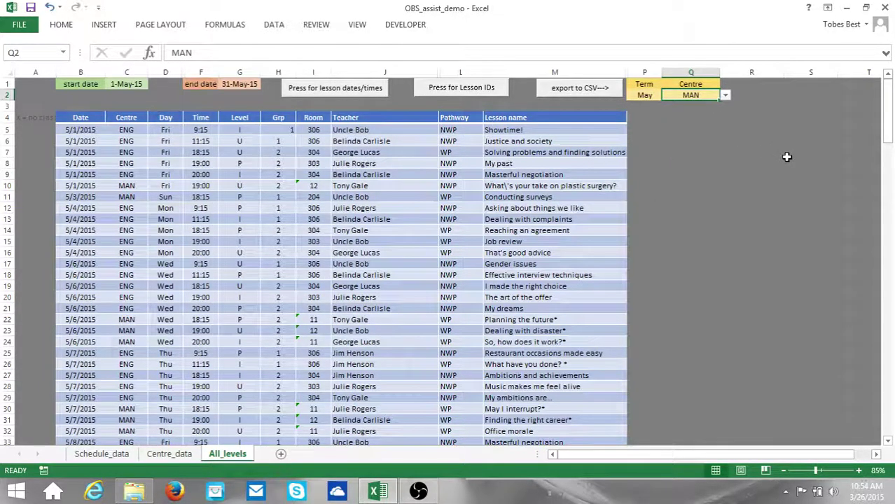
click(726, 96)
click(709, 104)
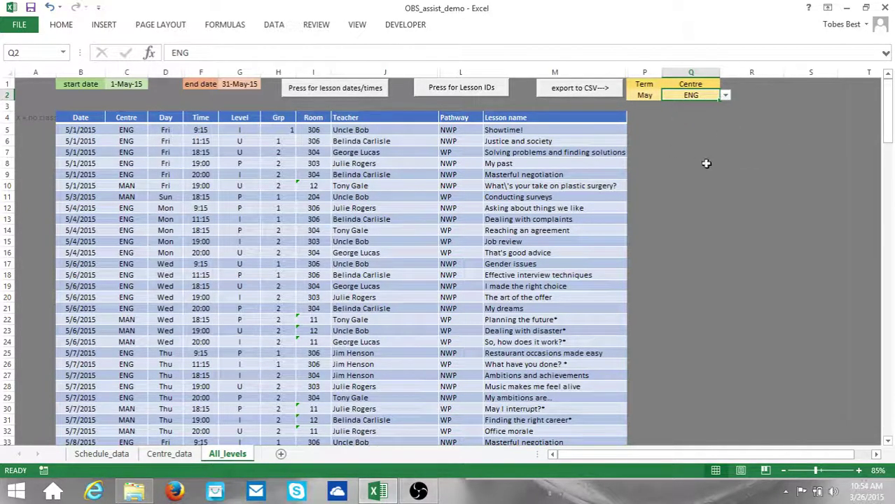
click(588, 88)
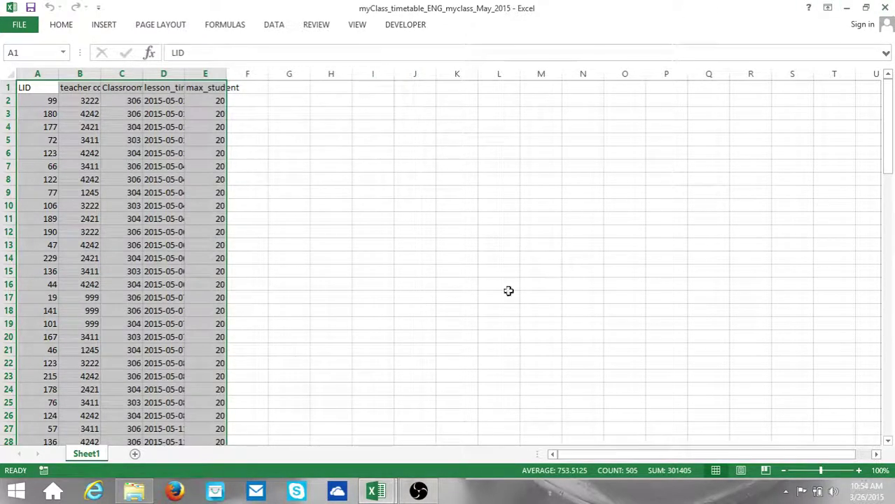
- Switch to File Explorer and check the OBS-Assist folder for the exported ENG timetable file
click(134, 492)
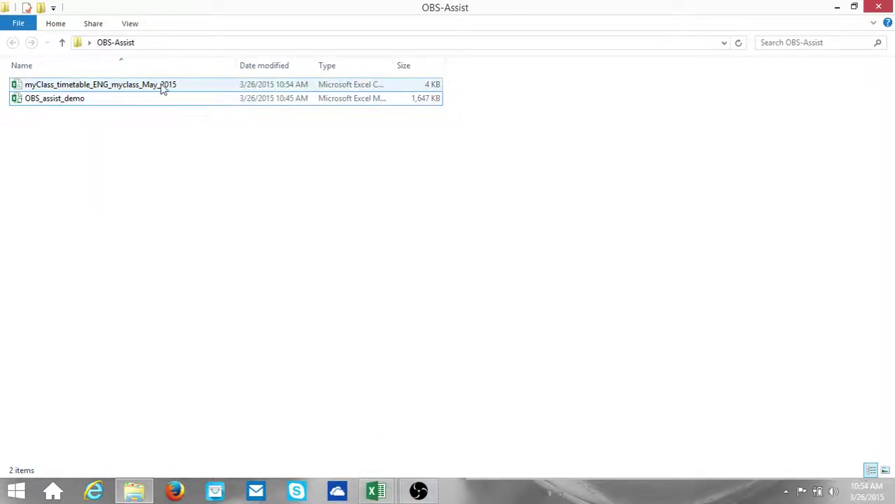
- Return to the OBS_assist_demo workbook in Excel, set the centre in Q2 to MAN, and export that centre's May timetable to CSV
mouse_move(384, 495)
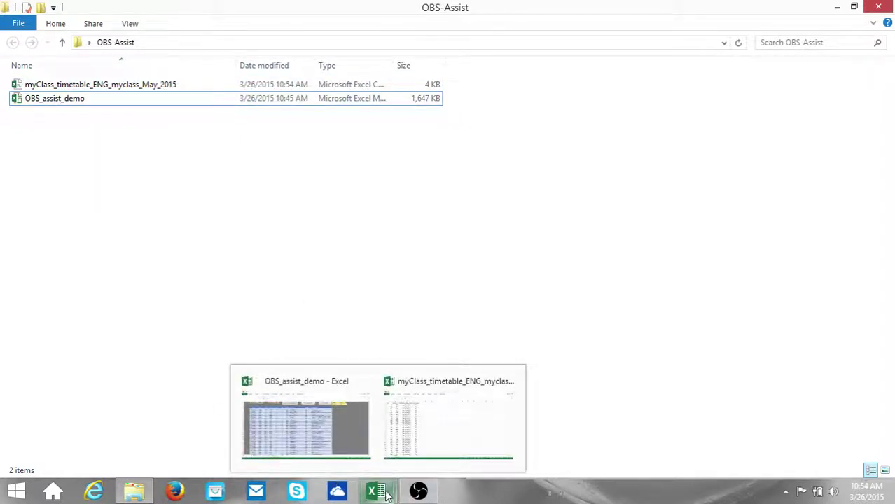
click(326, 424)
click(690, 94)
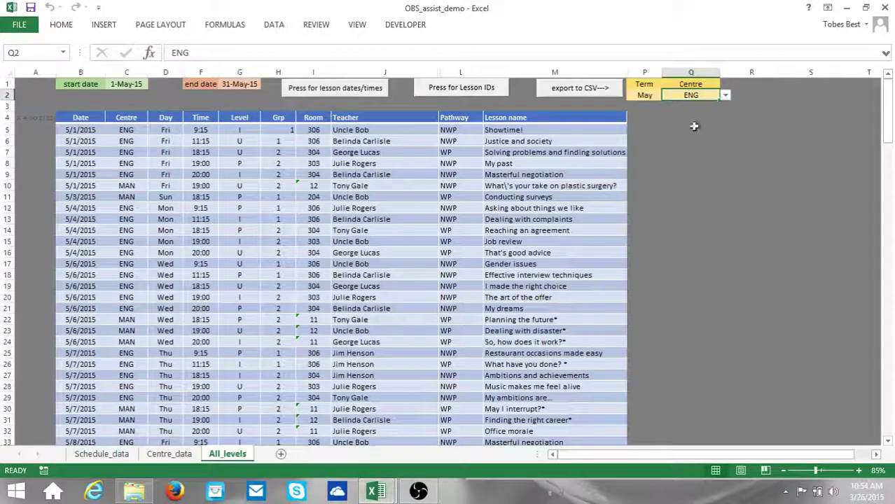
click(726, 95)
click(700, 110)
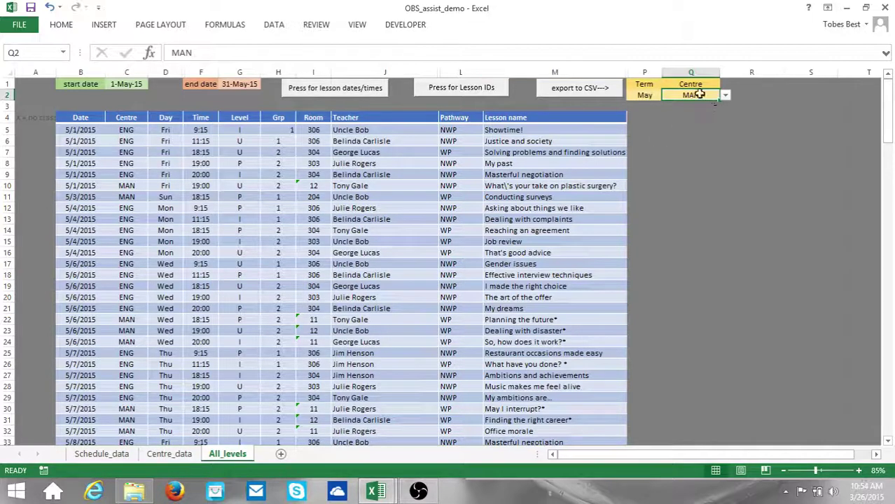
click(585, 89)
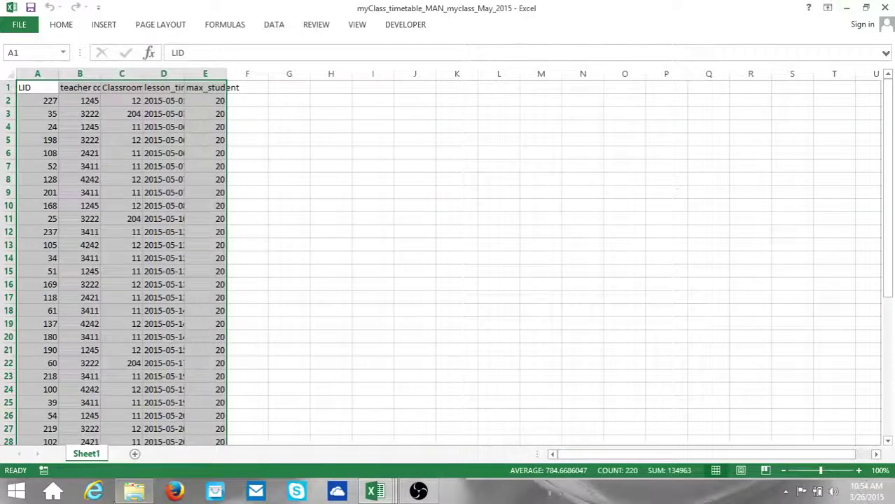
- Switch to File Explorer and check the OBS-Assist folder for the exported MAN timetable file
click(134, 492)
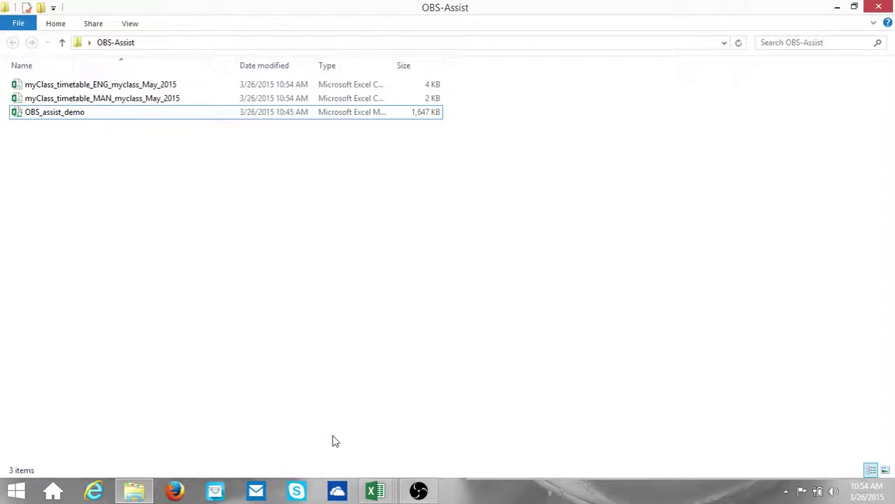
click(78, 117)
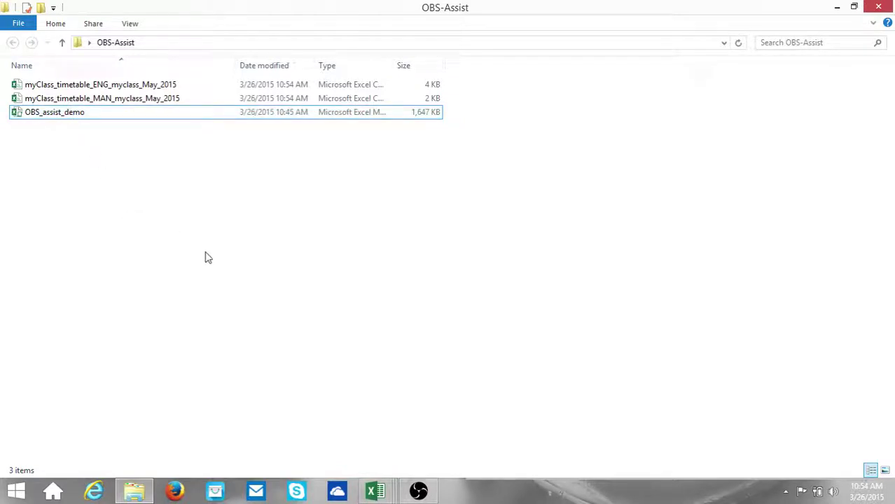